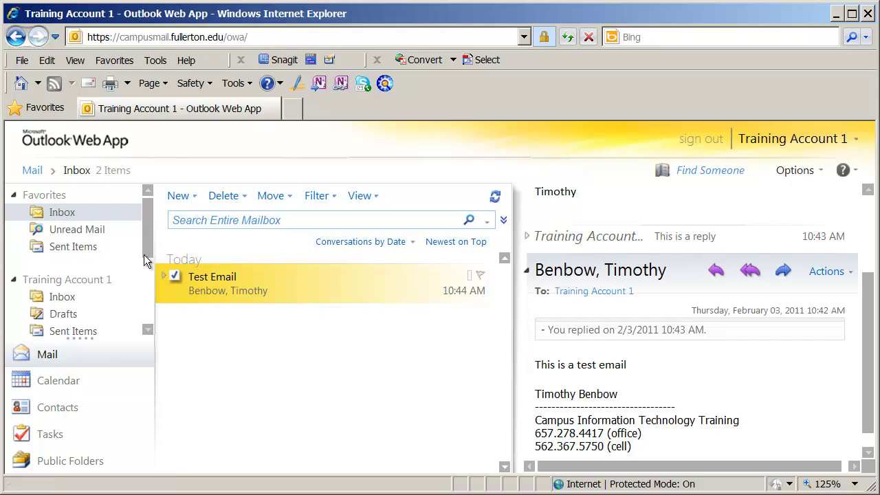
drag(146, 234, 167, 182)
click(177, 198)
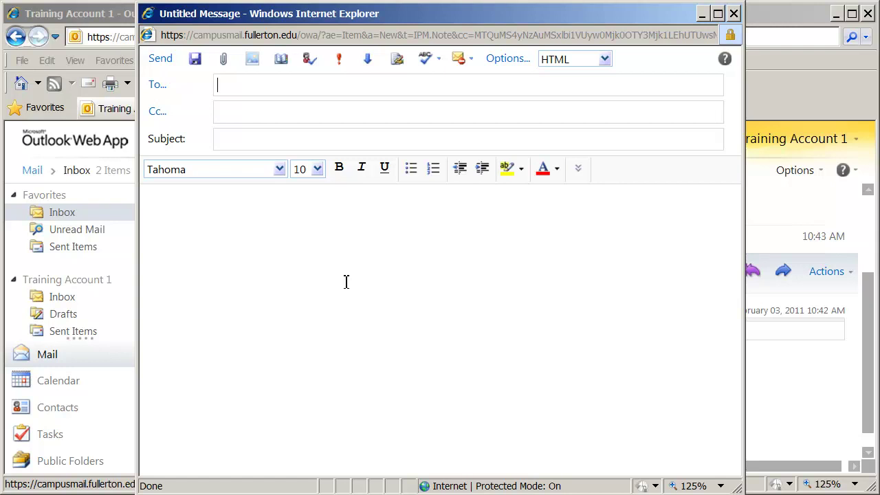
click(734, 13)
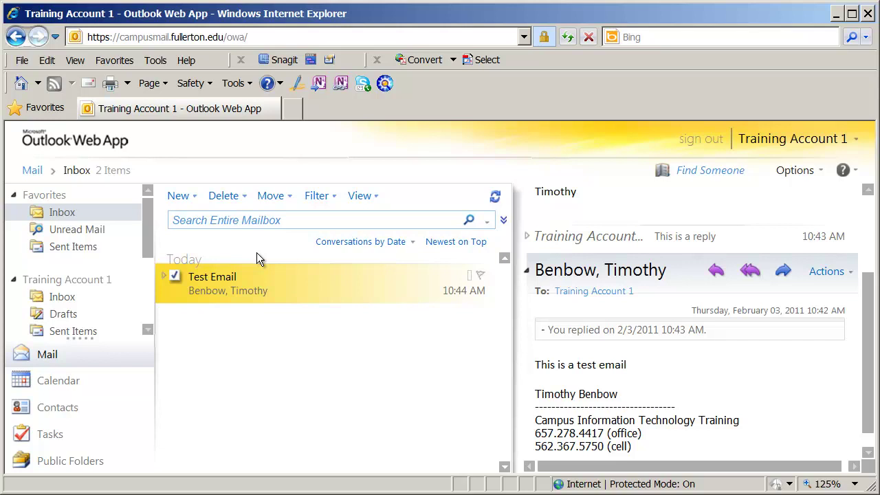
Step: Open the New dropdown to list the Message and Meeting Request options
click(193, 201)
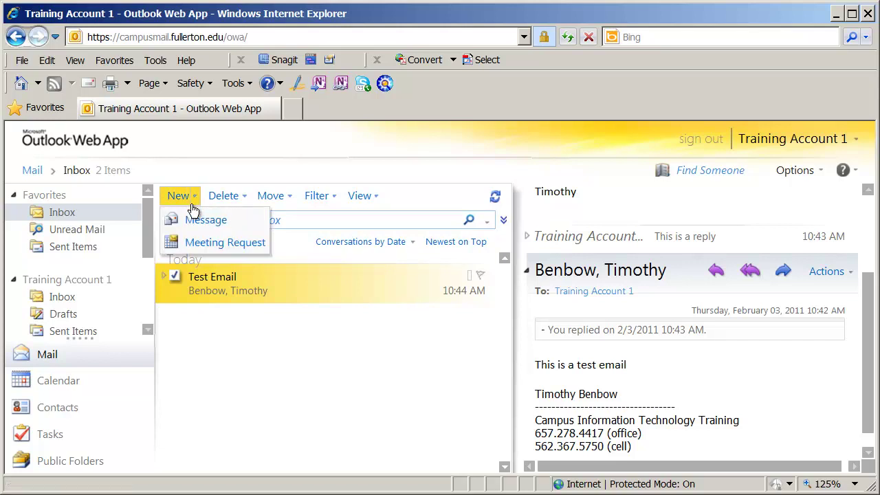
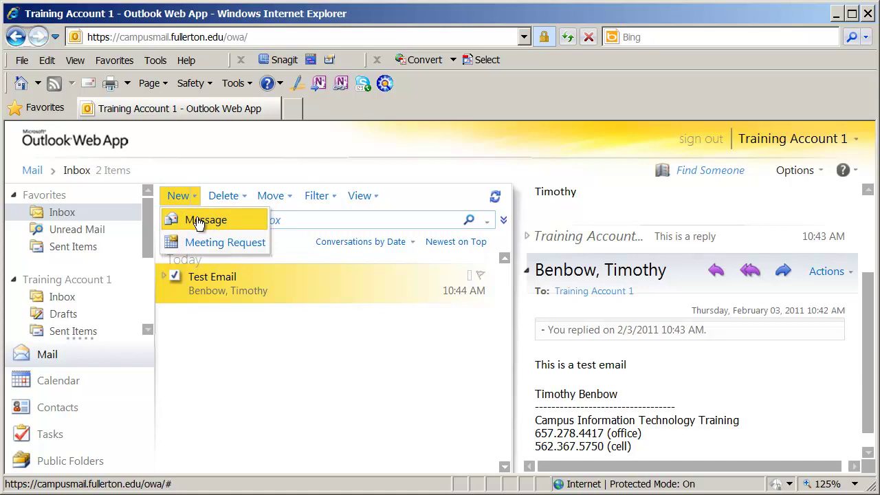
Step: Start a new message addressed to the recipient's username, resolved with Check Names
click(202, 221)
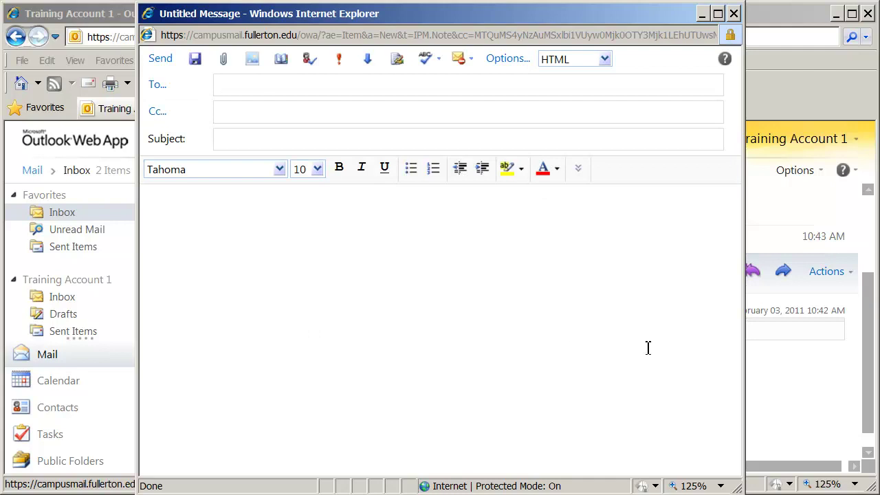
key(Tab)
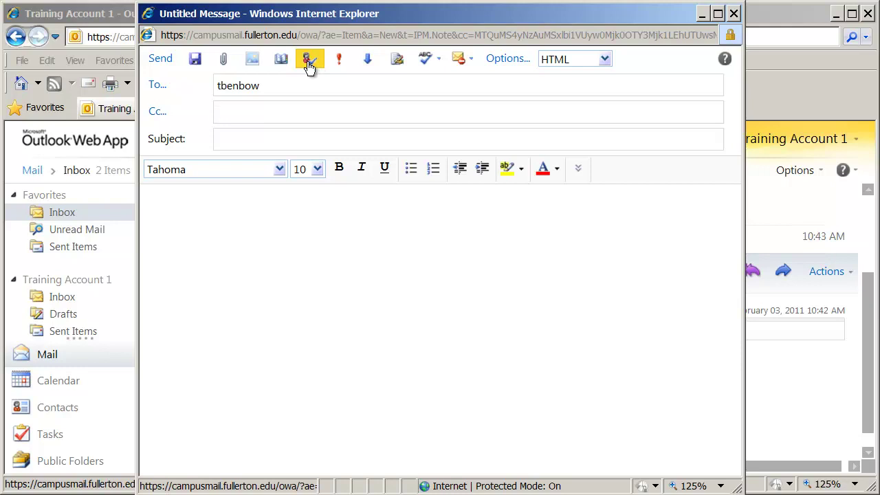
click(308, 64)
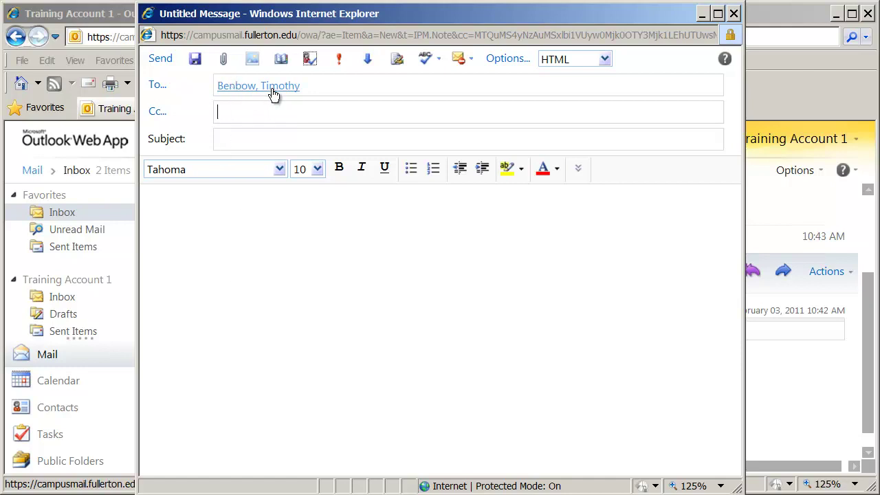
Step: Add two colleagues' usernames as Cc recipients and resolve them to full directory names
click(224, 110)
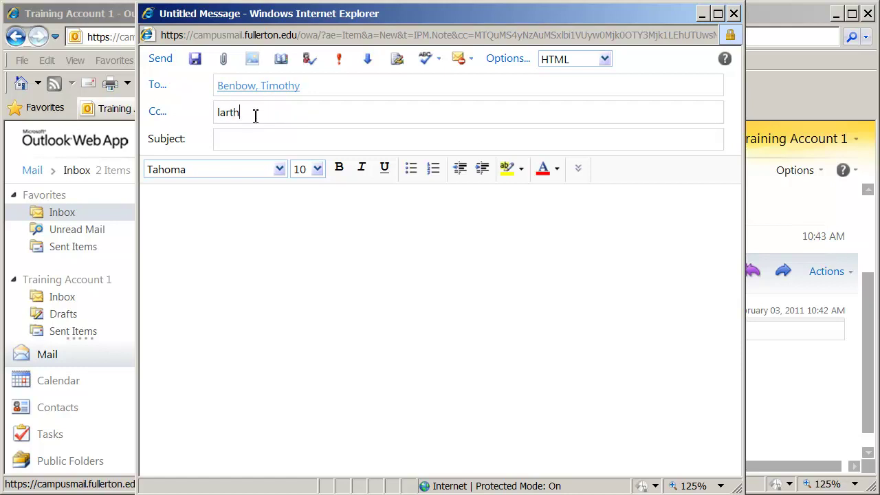
click(317, 66)
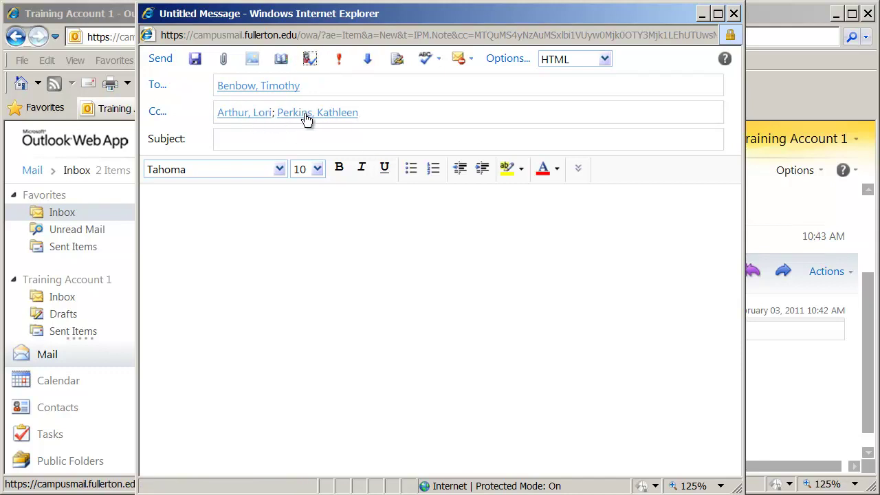
click(245, 144)
Step: Enter 'Test Message' as the subject and move into the body
text(Test Message)
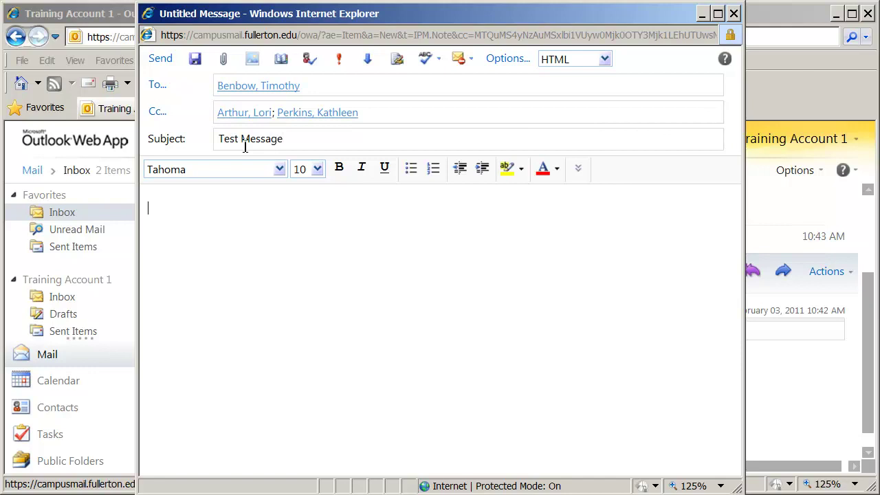
key(Tab)
Step: Type the body text 'This is a test messsage' followed by a new line
click(427, 62)
click(426, 62)
text(This is a test messsage)
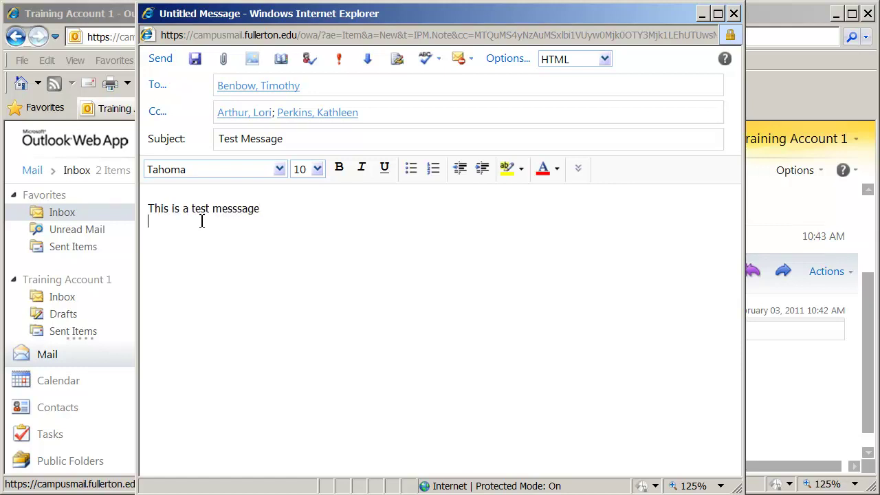
key(Return)
Step: Spell-check the body, correct 'messsage' to 'message', and sign with the sender's first name
click(424, 64)
right_click(233, 213)
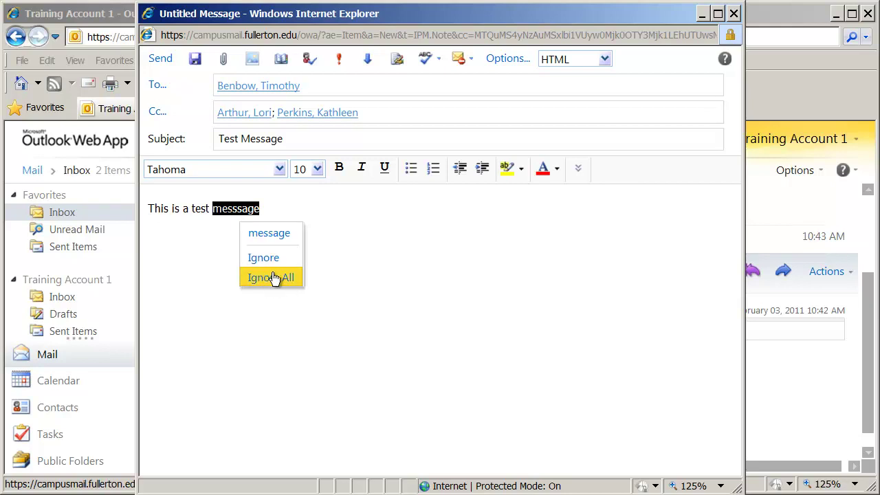
click(274, 235)
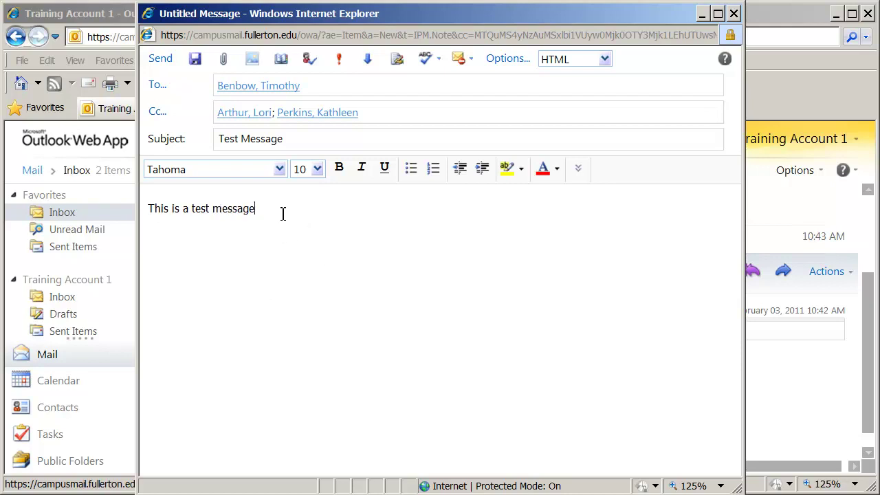
key(Return)
text(Timothy)
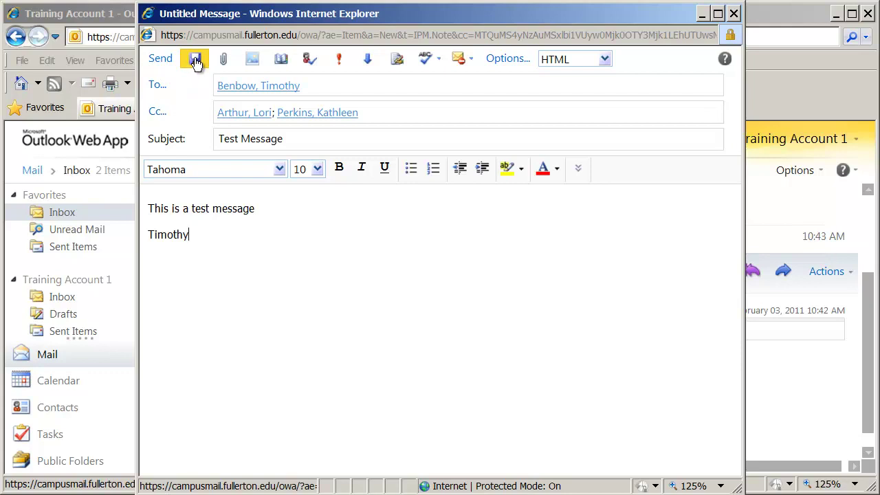
Step: Save the Test Message email as a draft and close its compose window
click(196, 62)
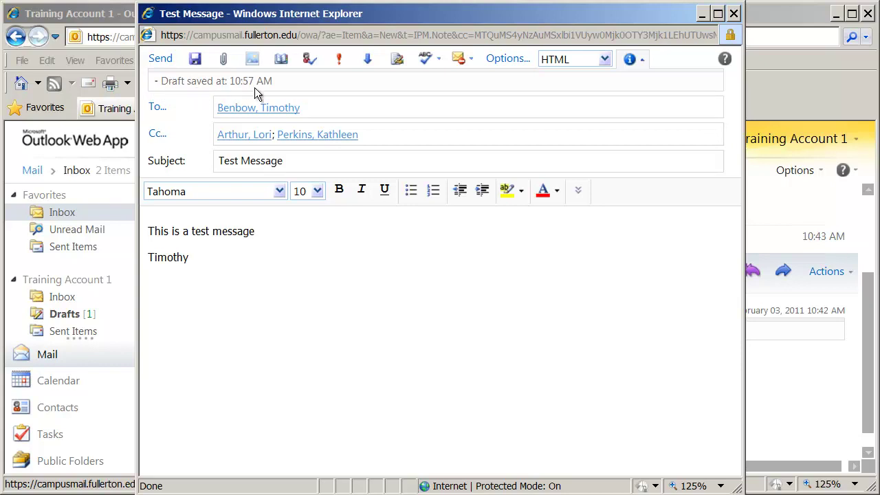
click(734, 15)
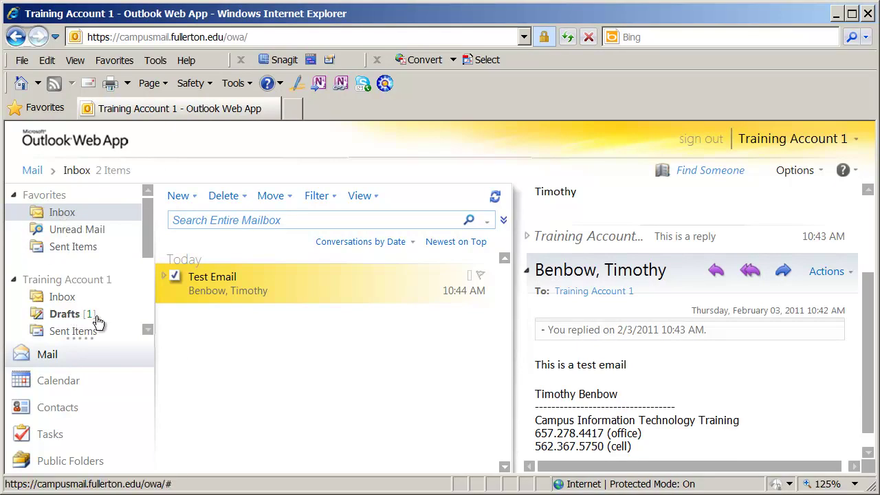
Step: Reopen the Test Message draft from Drafts and send it
click(72, 315)
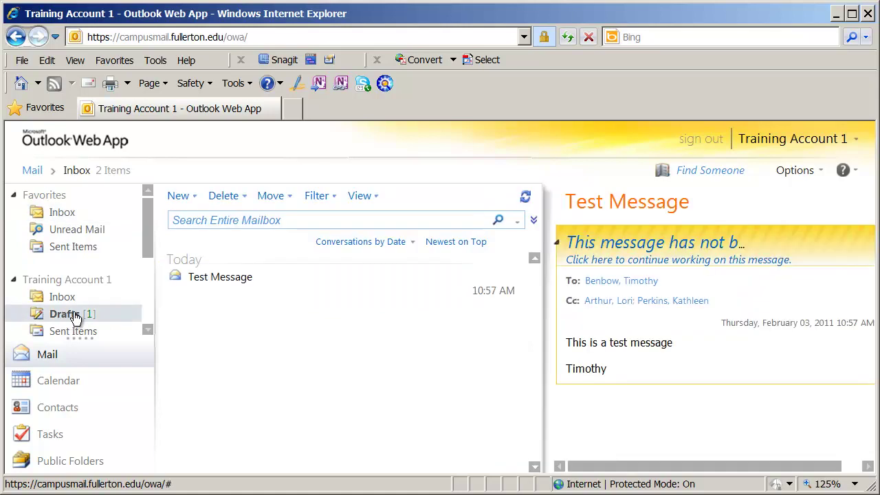
double_click(291, 289)
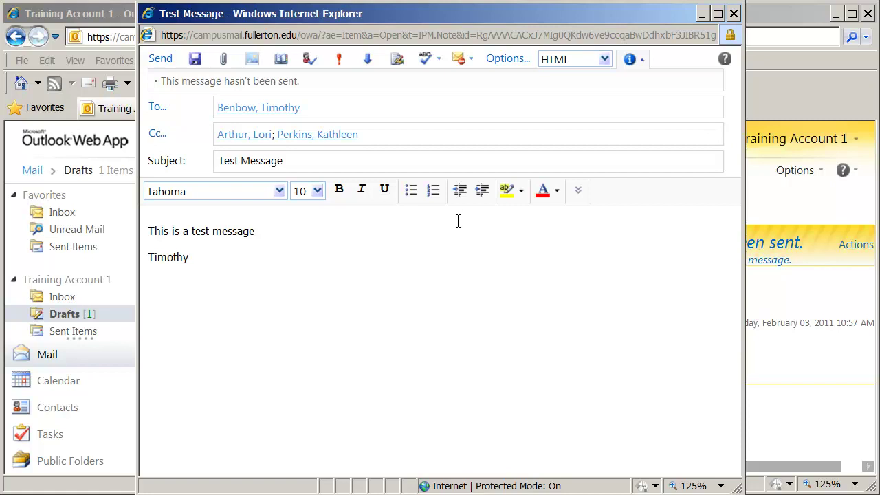
click(161, 61)
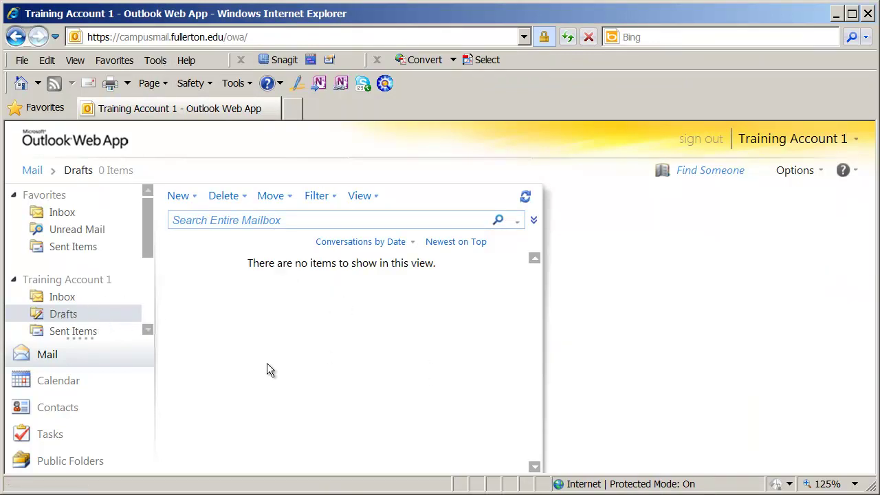
Step: Check Sent Items for Test Message, then return to the Inbox
click(70, 249)
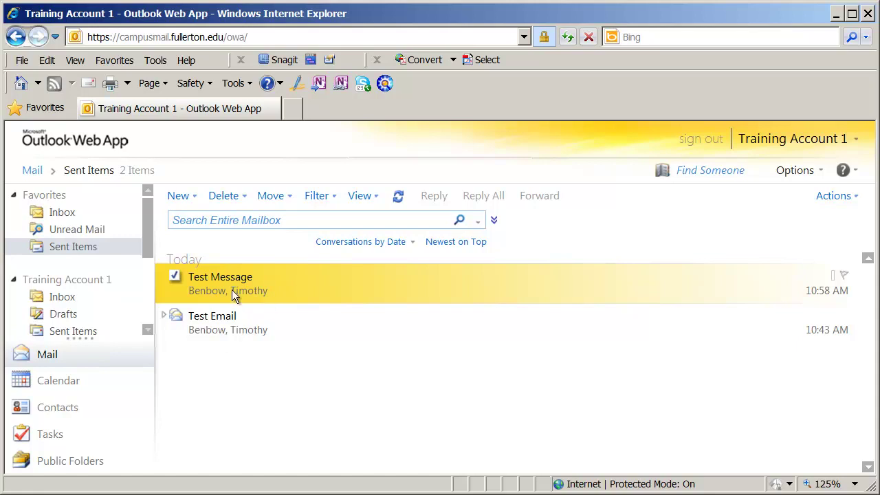
click(62, 214)
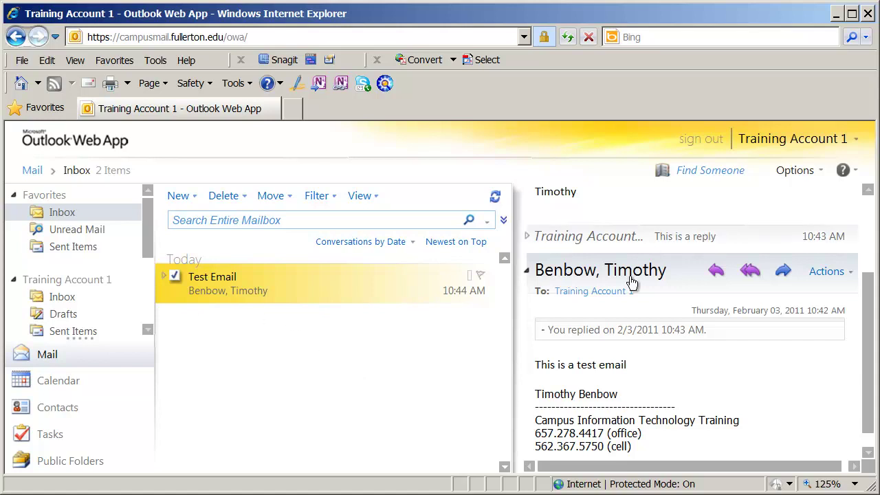
Step: Expand the Test Email conversation in the Inbox into its three messages
click(212, 287)
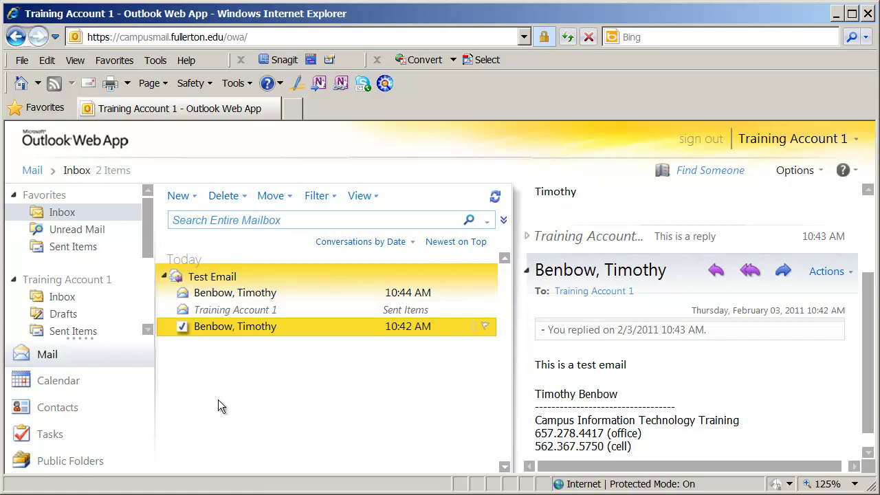
click(165, 277)
click(165, 277)
click(165, 277)
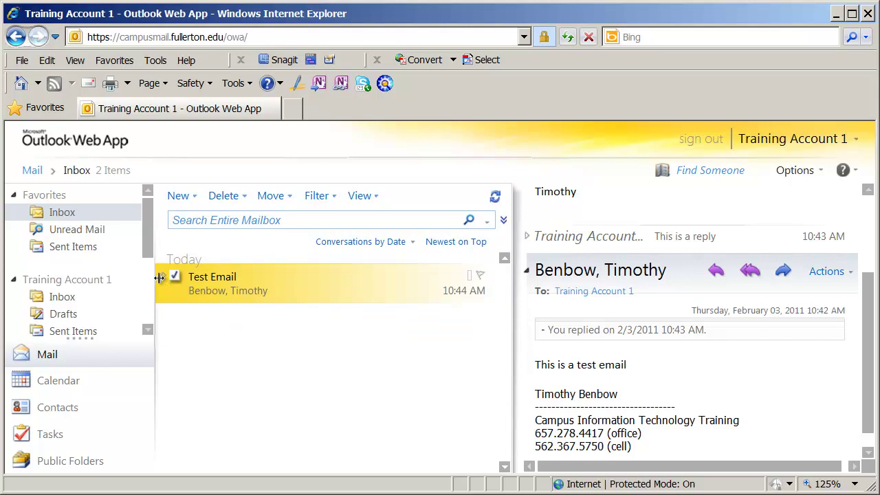
click(165, 277)
click(165, 277)
click(165, 277)
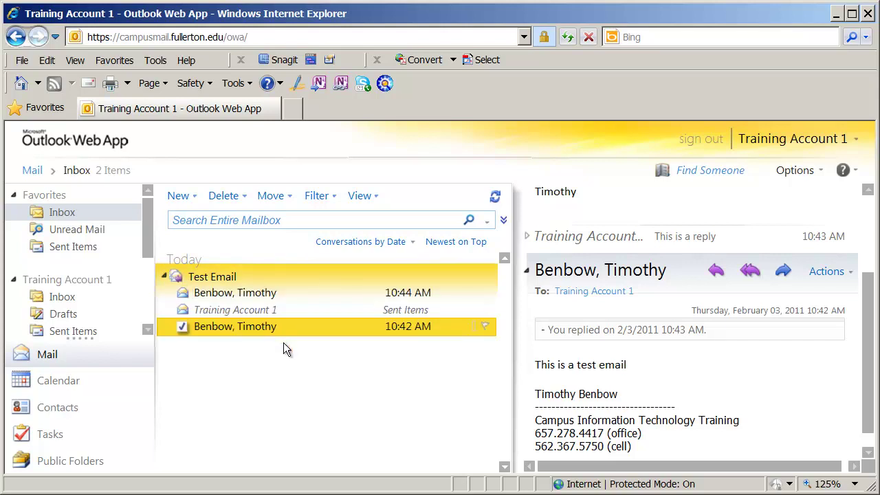
Step: Read each message in the conversation, ending on the 10:44 AM reply
click(274, 296)
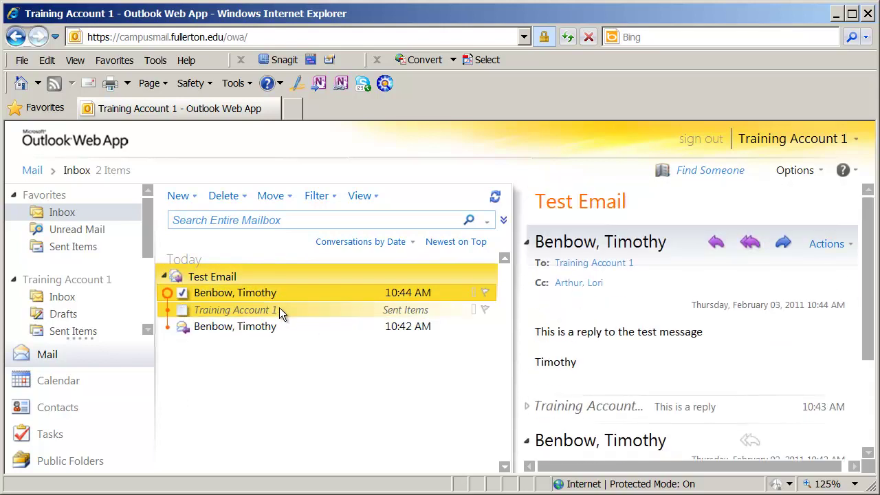
click(278, 308)
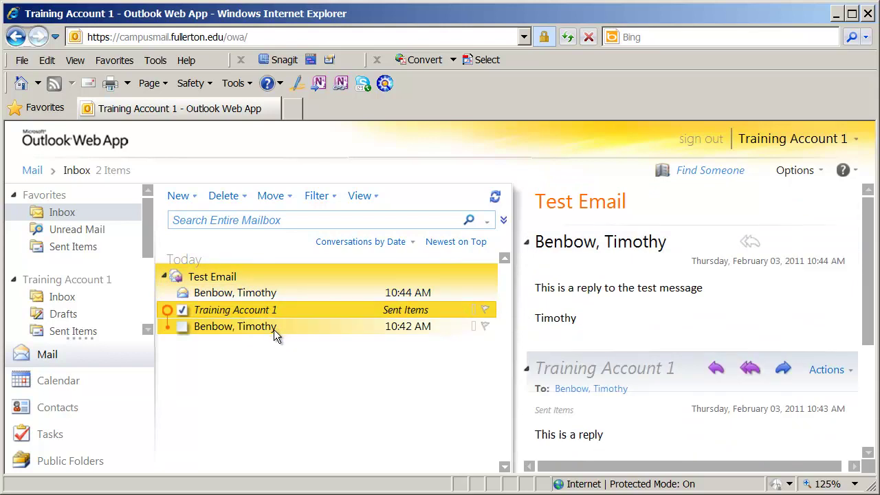
click(274, 330)
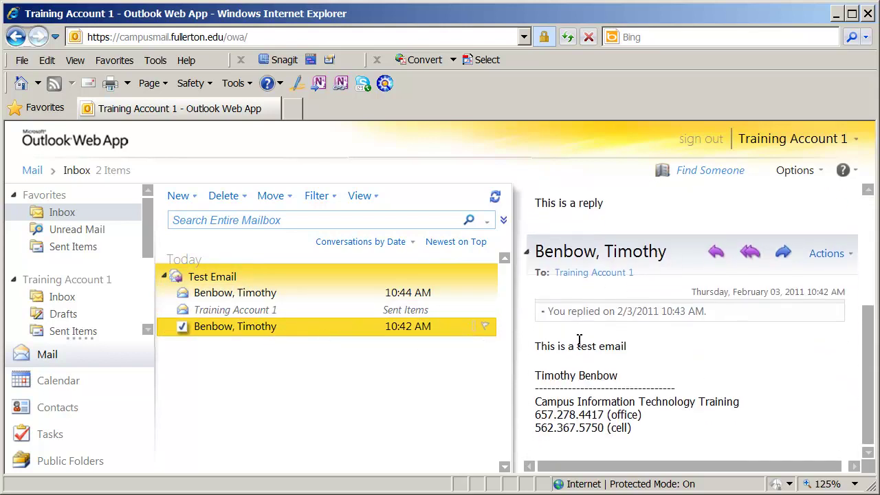
click(244, 311)
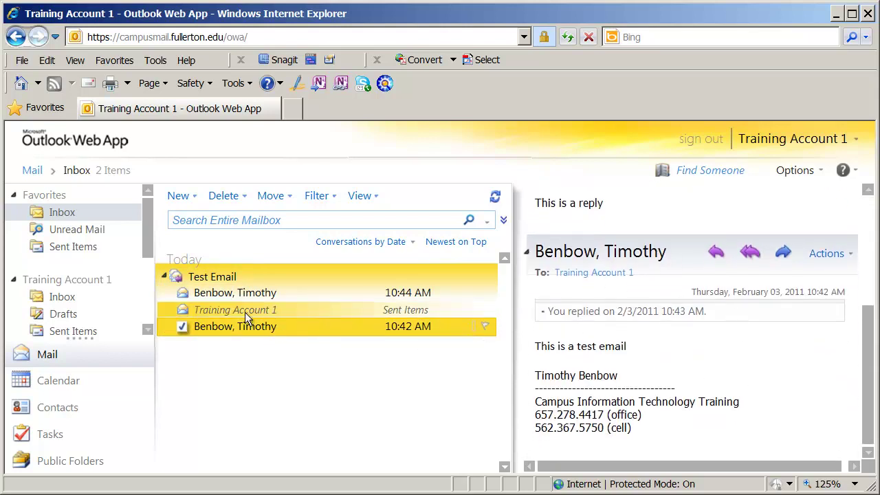
click(248, 298)
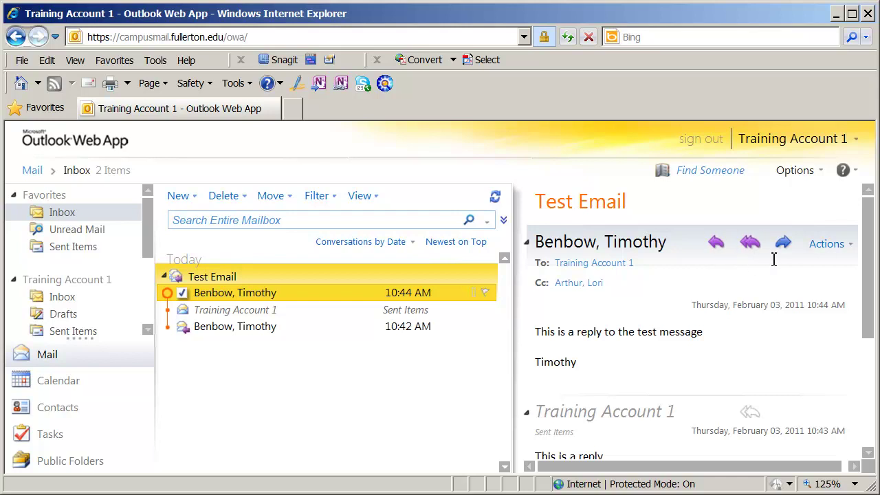
Step: Reply to the latest Test Email message with 'This is test reply' and send it
click(719, 244)
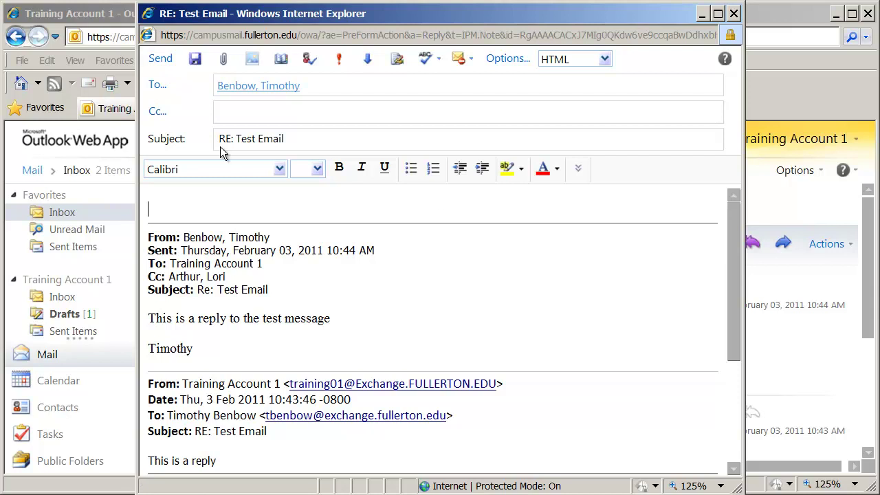
text(This is test reply)
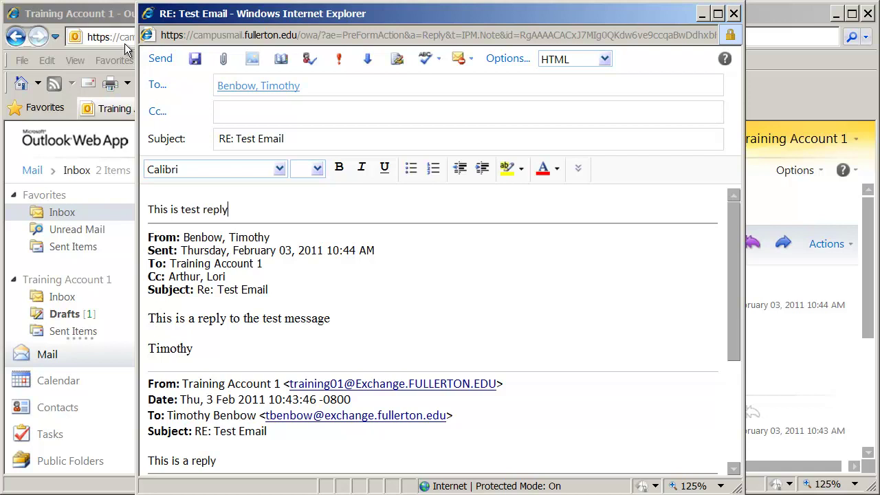
click(160, 60)
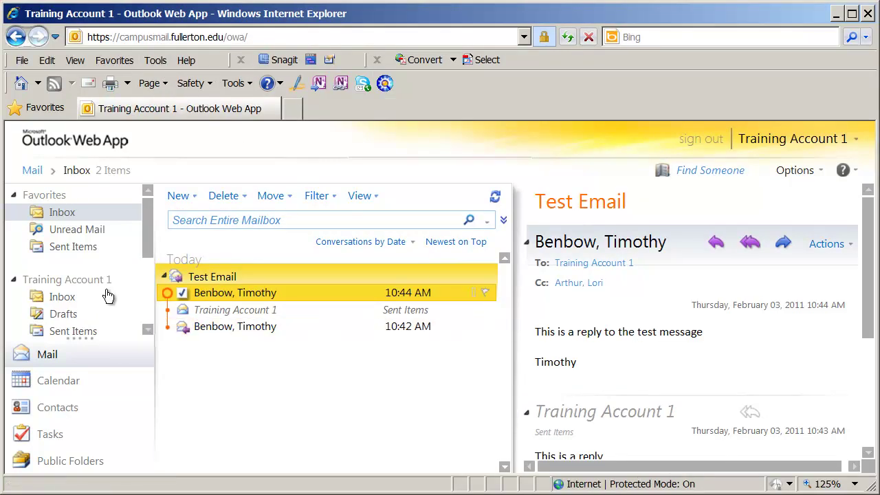
Step: Check Sent Items, then view the sent reply inside the Inbox's Test Email conversation
click(83, 333)
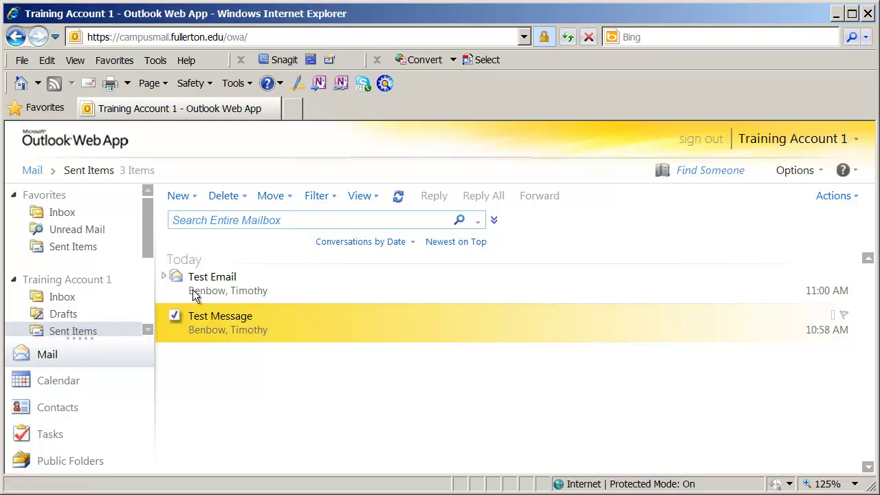
click(69, 218)
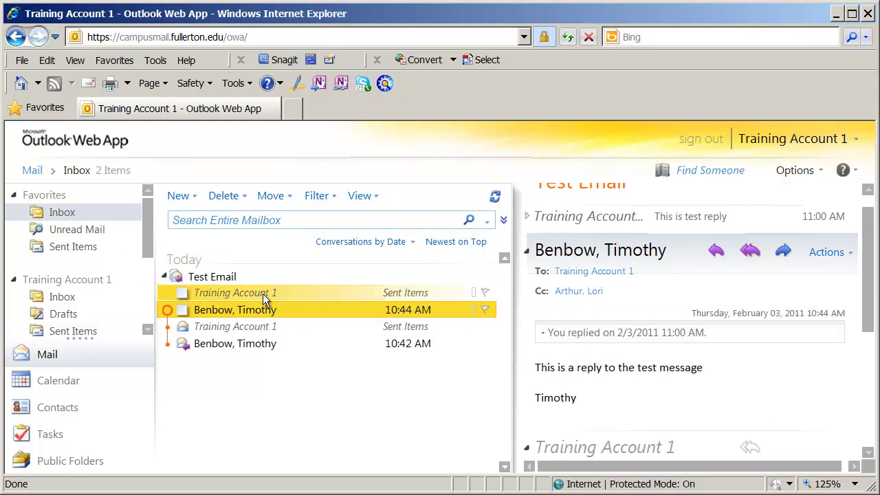
click(262, 293)
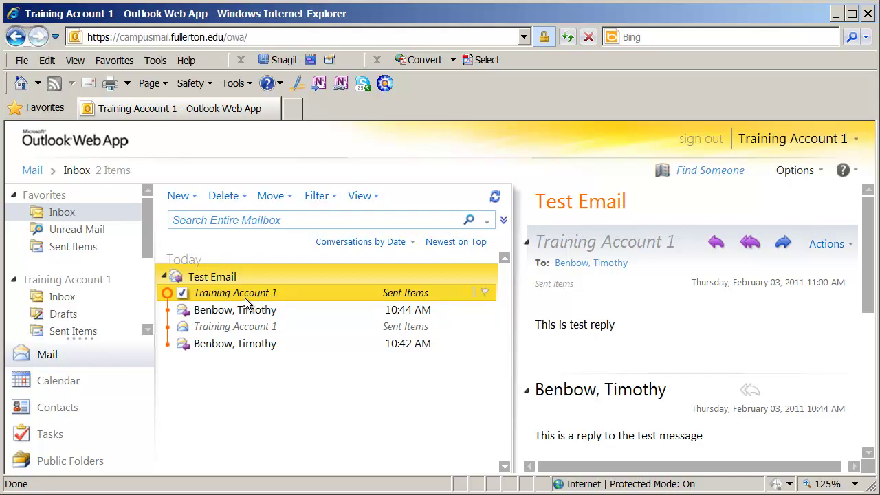
Step: Collapse and re-expand the Test Email conversation to confirm the 11:00 AM reply
click(164, 277)
click(164, 277)
click(165, 278)
click(165, 278)
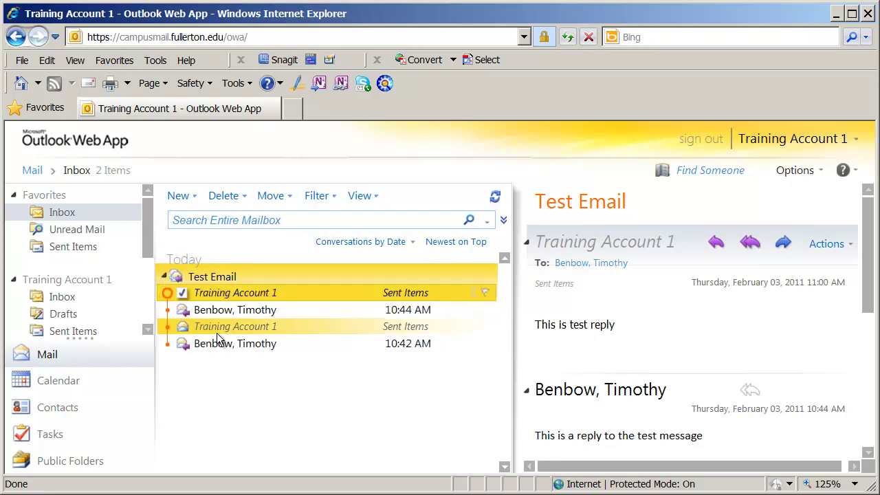
click(165, 278)
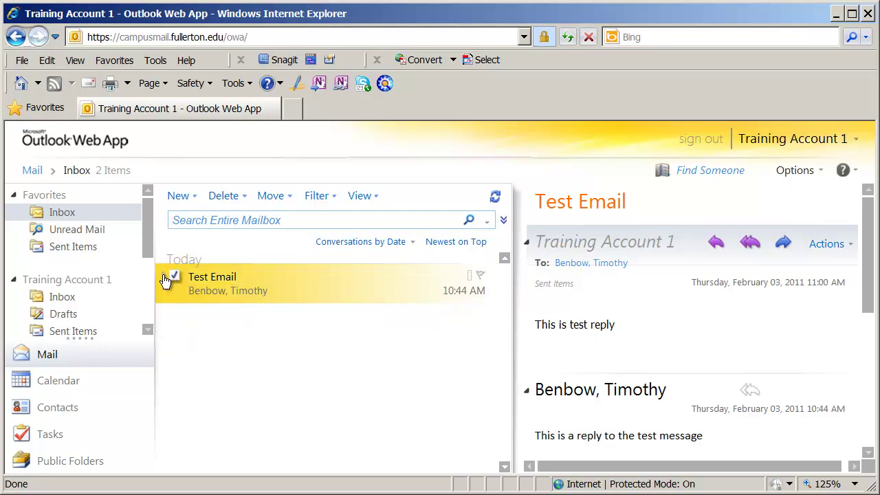
click(166, 279)
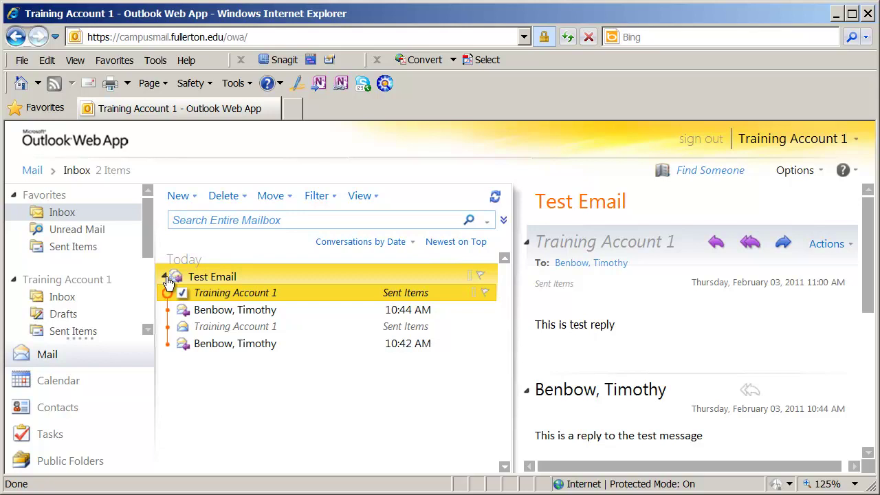
Step: Turn off Use Conversations and look through the two separate Test Email messages
click(377, 200)
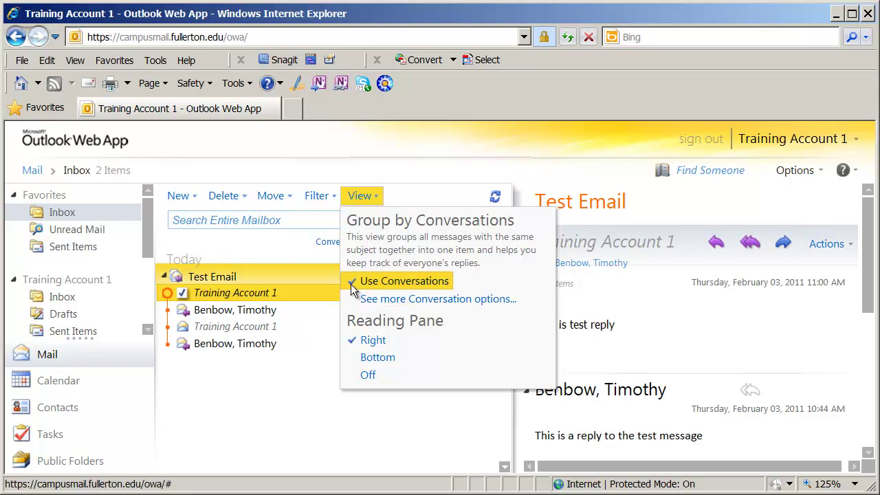
click(396, 283)
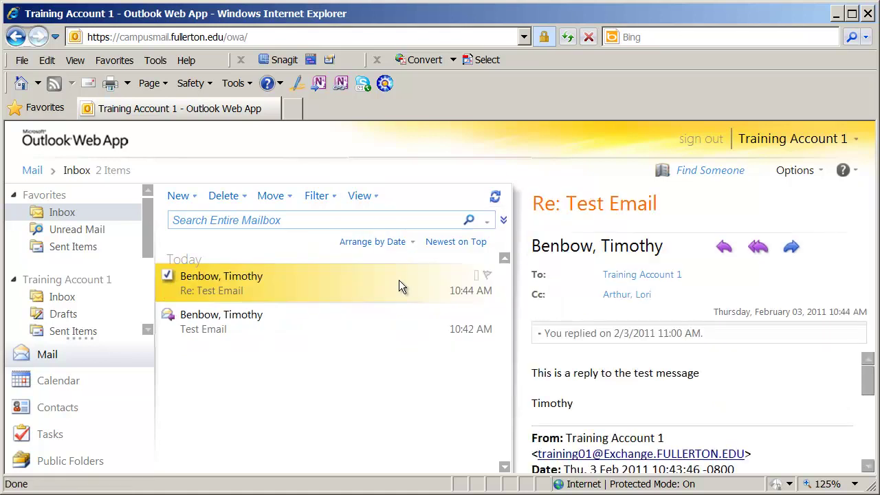
click(230, 322)
click(232, 296)
click(241, 318)
click(244, 295)
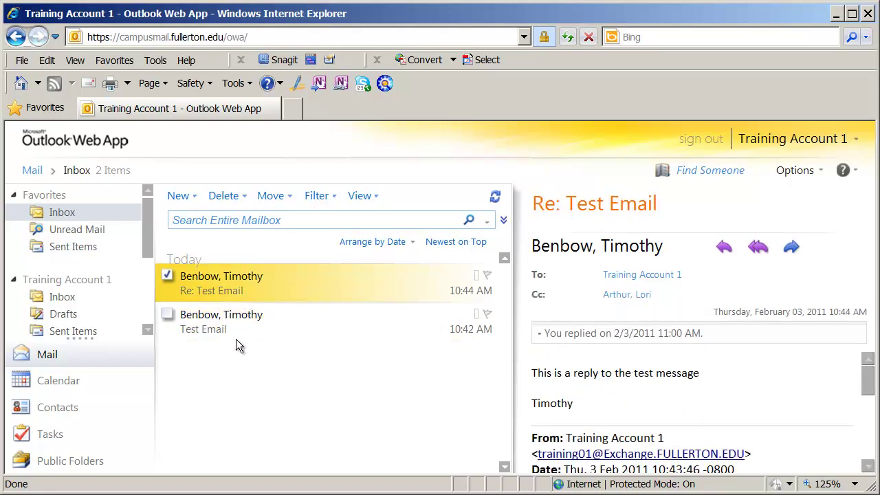
click(230, 326)
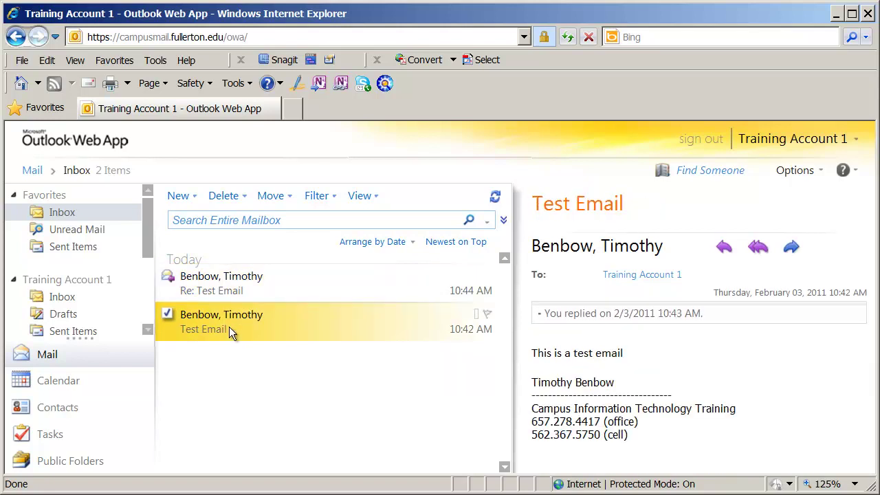
Step: Glance at Sent Items, then return to the Inbox and bring up the View menu
click(73, 331)
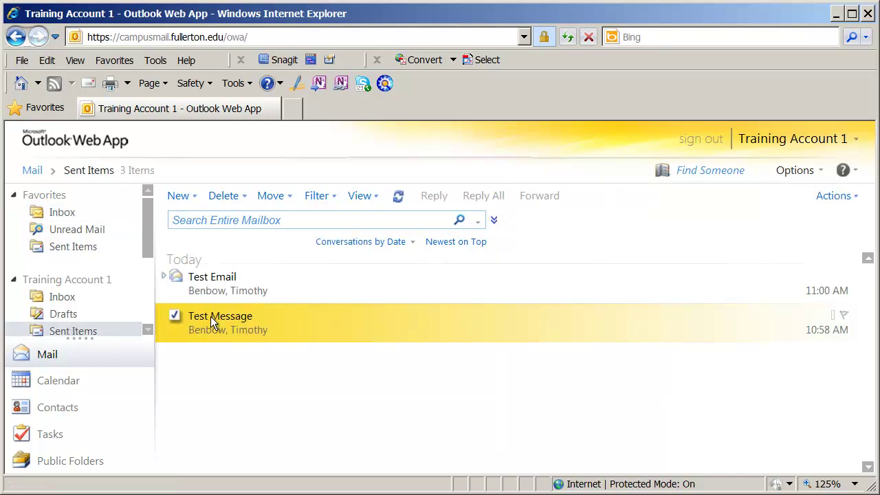
click(62, 301)
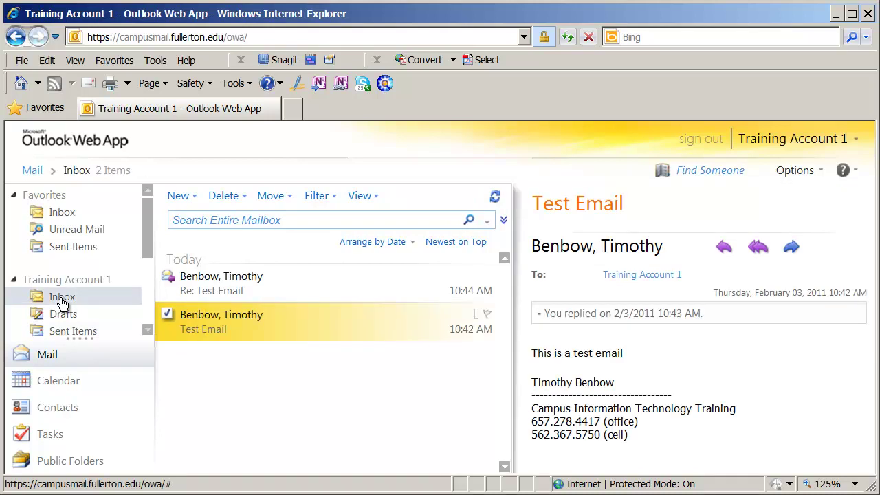
click(377, 203)
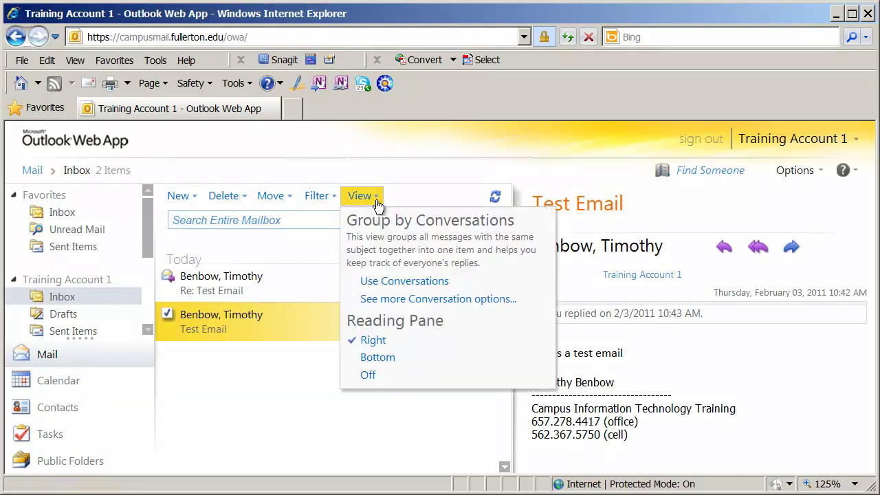
Step: Re-enable Use Conversations, then expand and collapse the Test Email thread
click(403, 281)
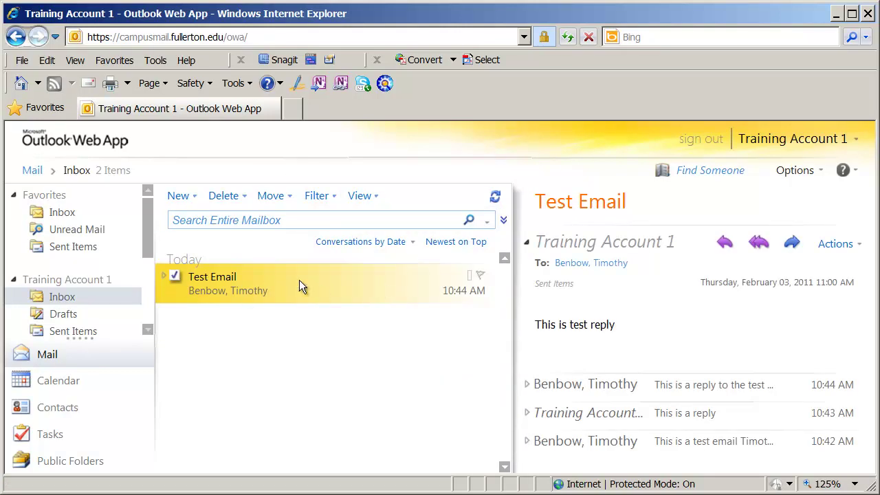
click(164, 278)
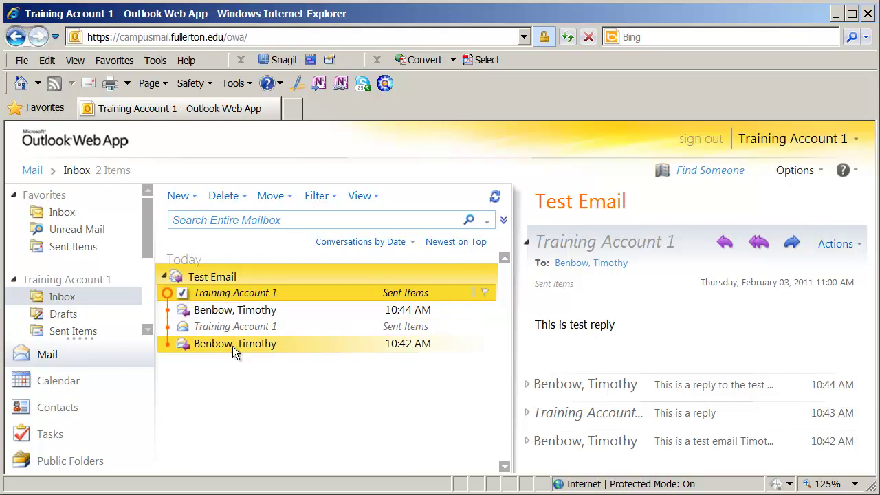
click(164, 277)
click(368, 196)
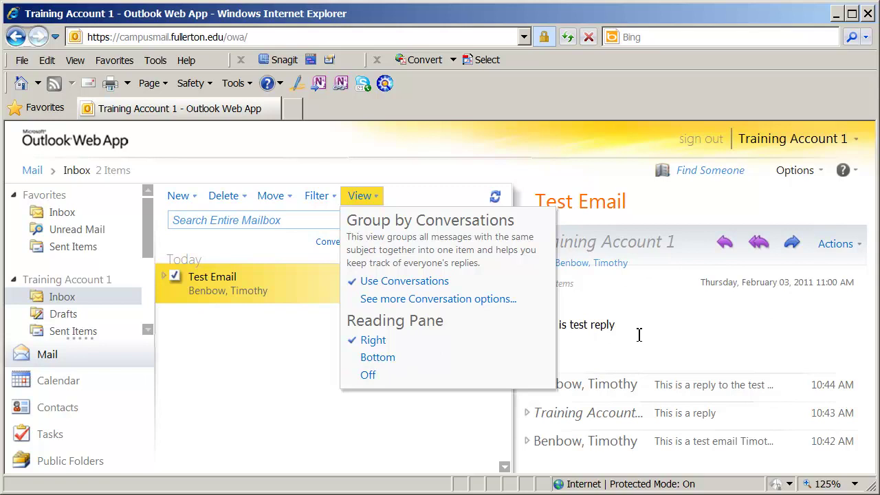
click(377, 358)
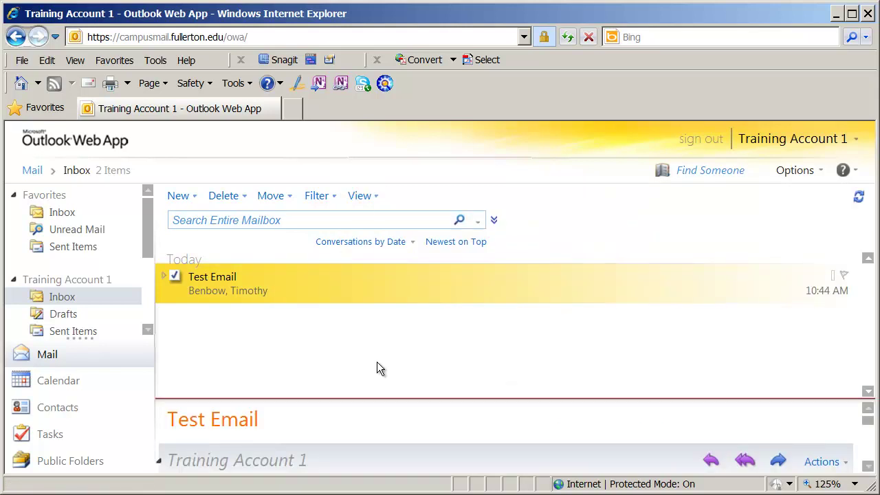
click(363, 202)
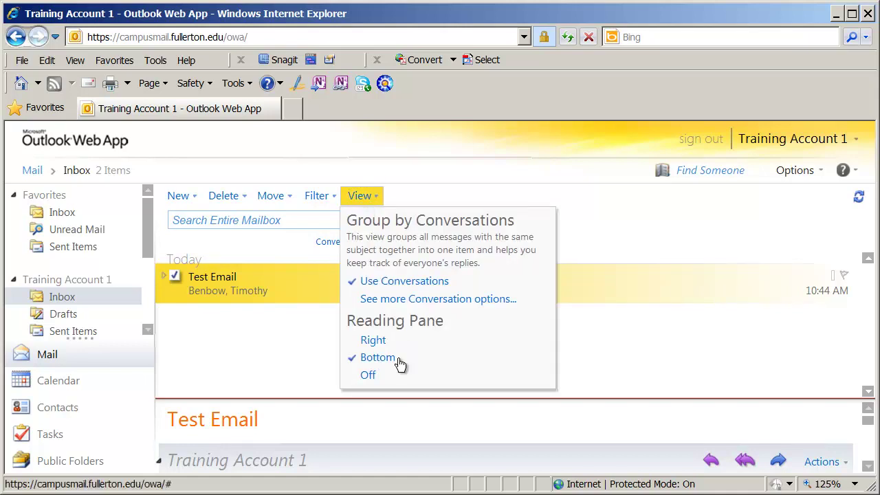
click(368, 375)
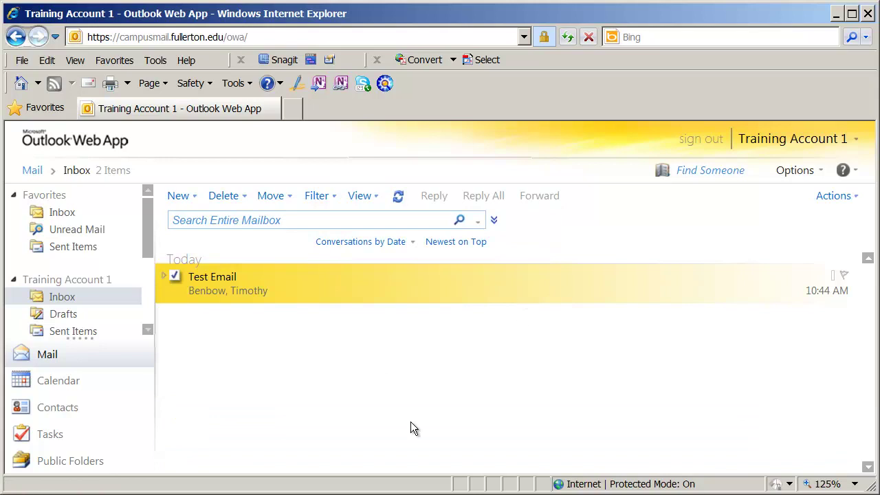
click(363, 198)
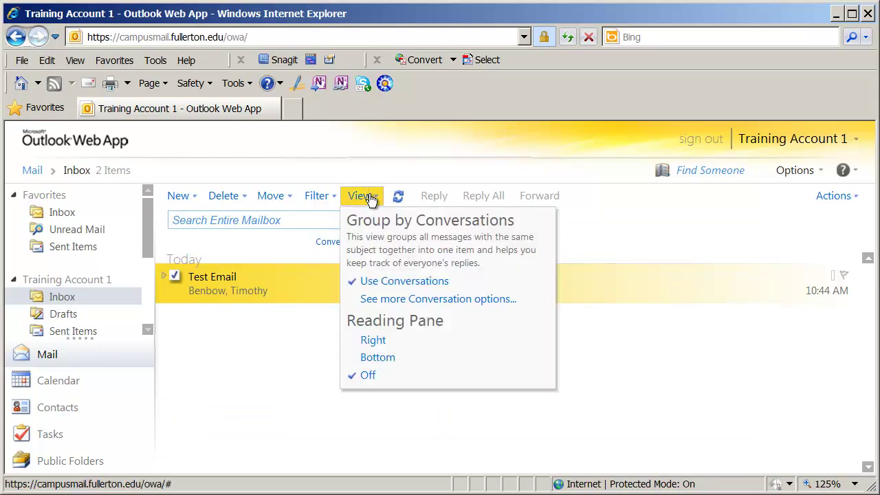
click(374, 341)
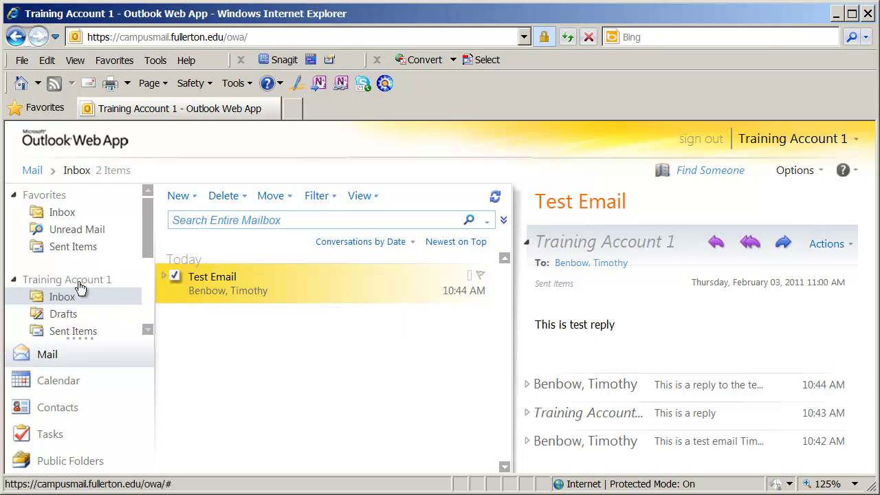
Step: Scroll through the folder pane and bring up the Training Account 1 folder menu
click(147, 331)
scroll(146, 330, down, 9)
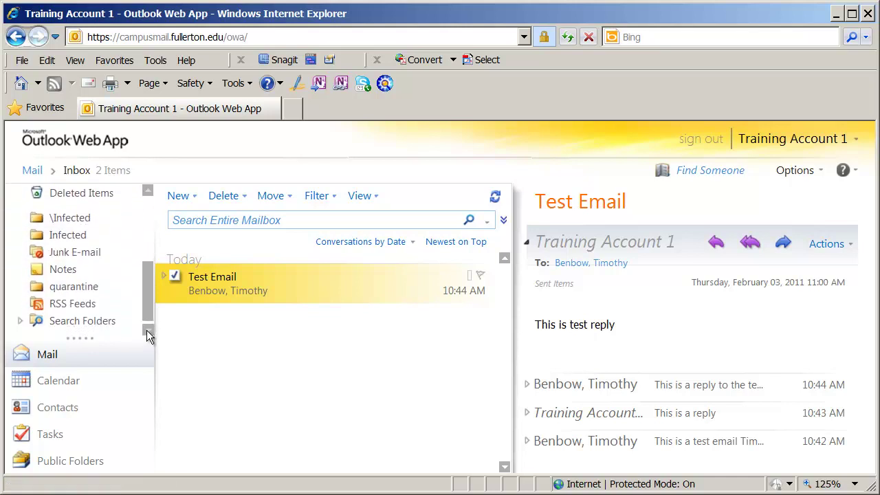
drag(153, 302, 150, 239)
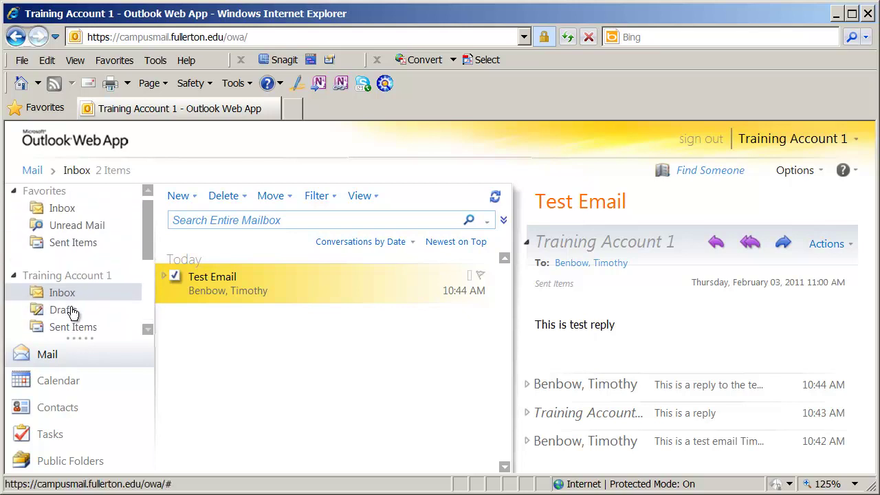
right_click(82, 278)
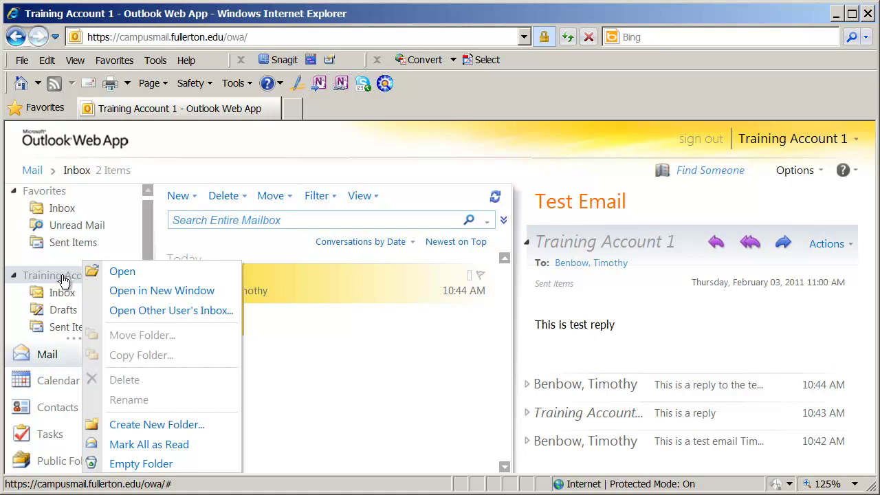
Step: Create a new folder named 'Emails From Video' under Training Account 1
click(59, 279)
right_click(62, 280)
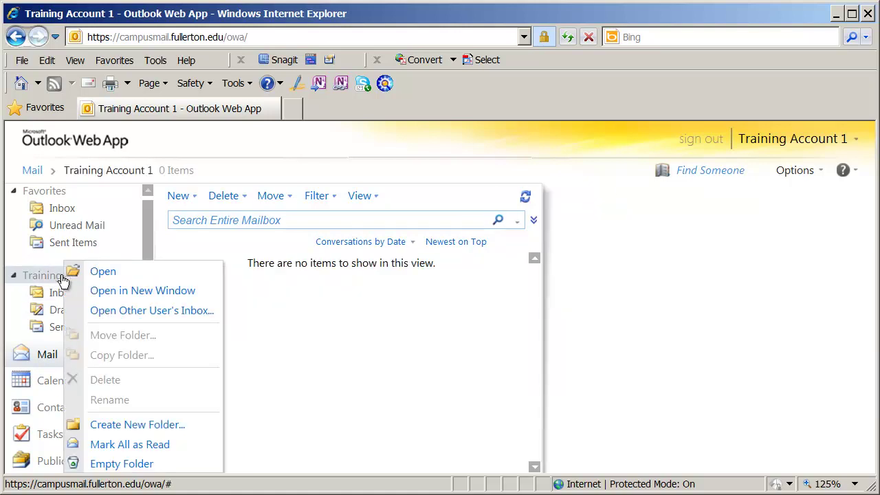
click(140, 426)
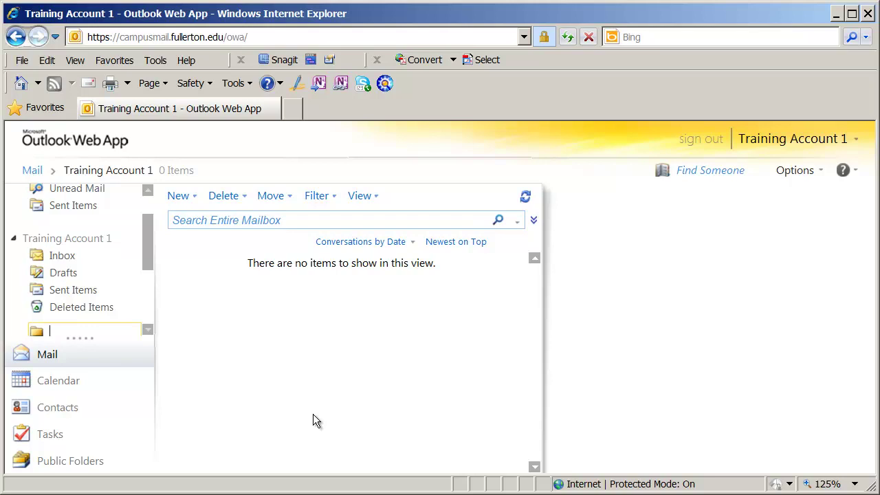
text(Emails From Video)
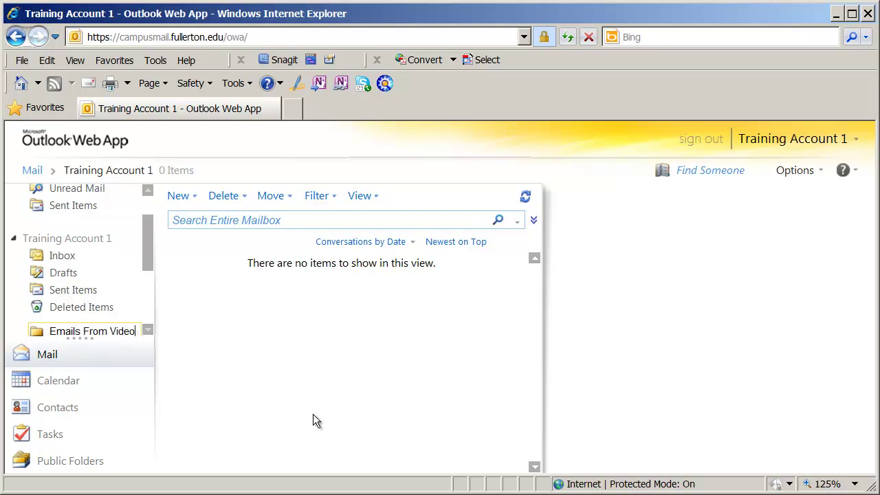
key(Return)
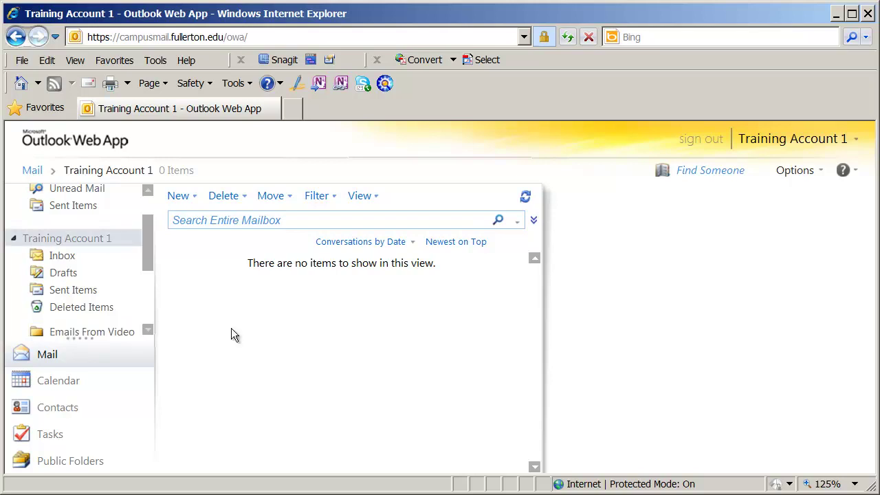
Step: Try dragging Test Email into Emails From Video, check that folder, and return to the Inbox
click(71, 259)
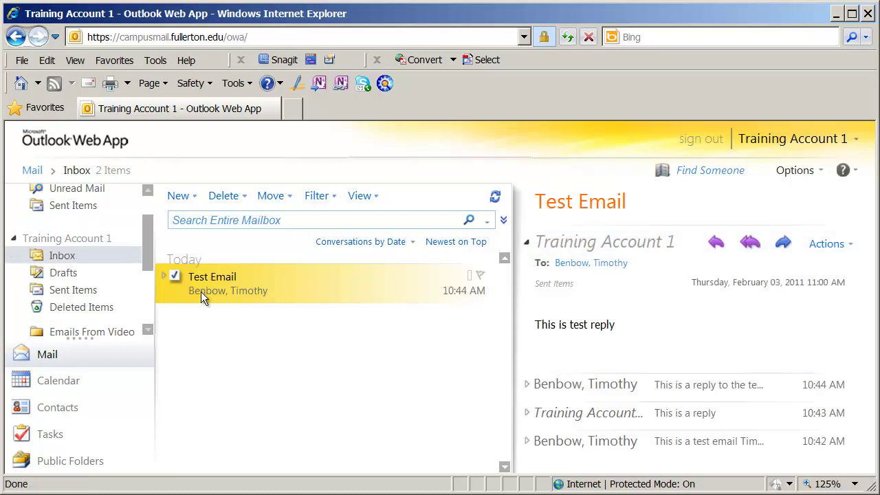
drag(224, 292, 102, 338)
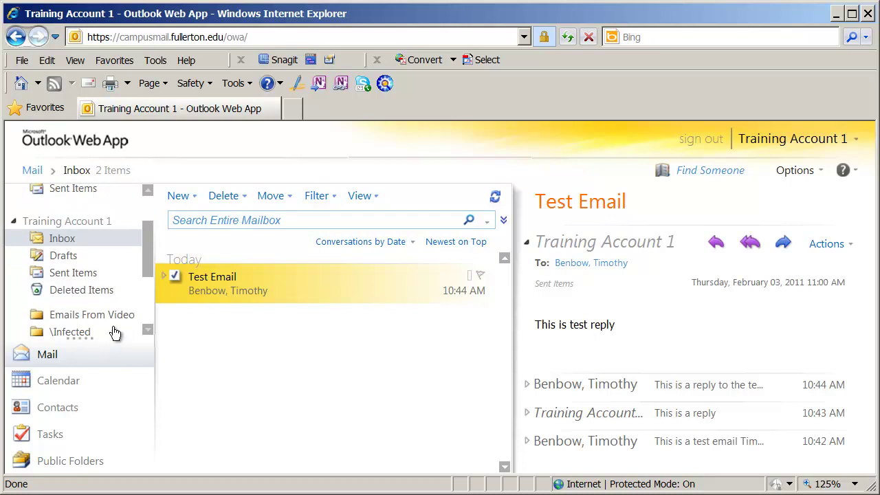
click(120, 318)
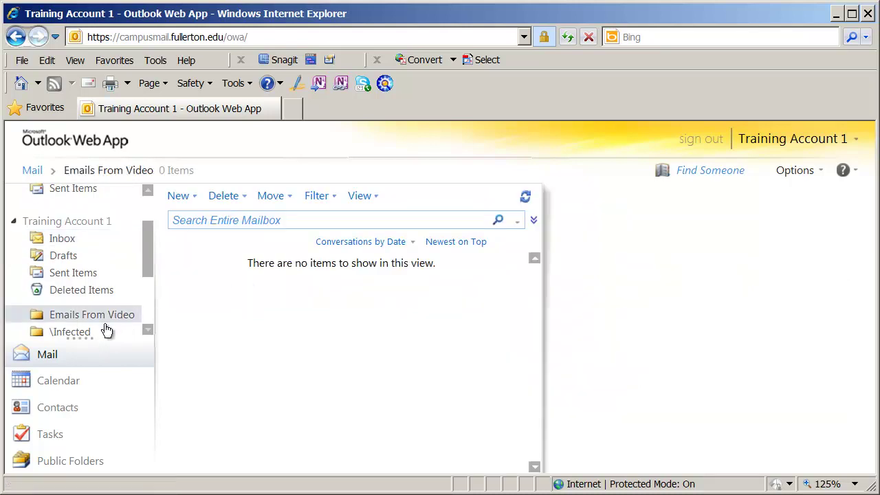
click(65, 242)
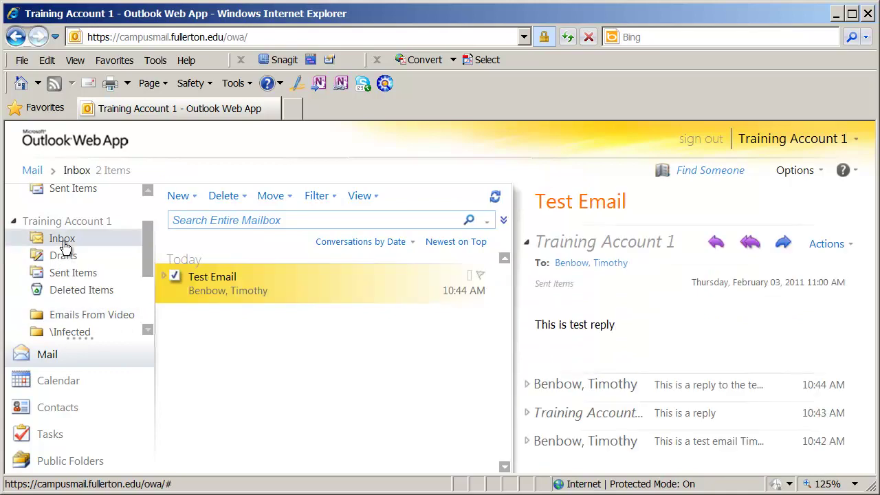
Step: Move the Test Email to the Emails From Video folder using Move to Folder
click(288, 201)
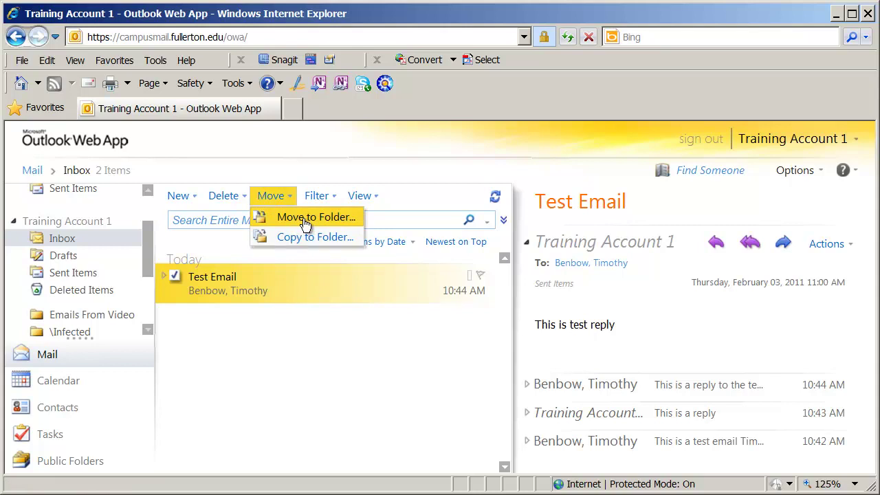
click(305, 221)
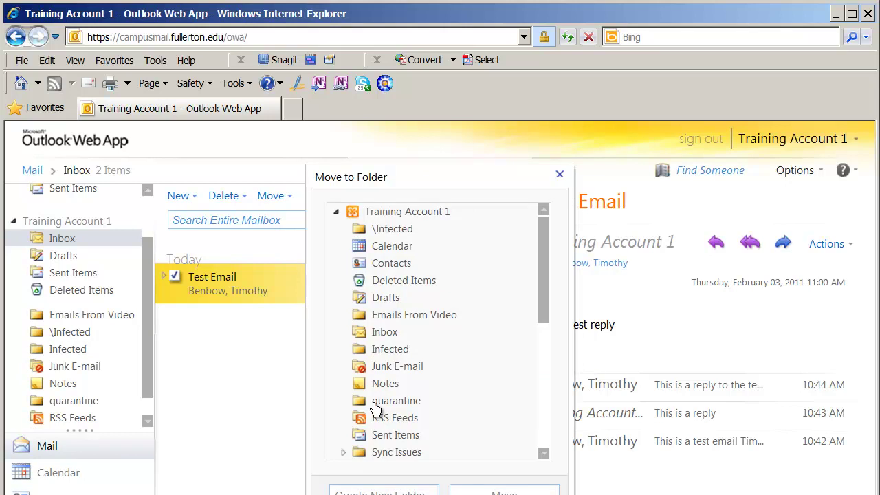
scroll(450, 375, down, 5)
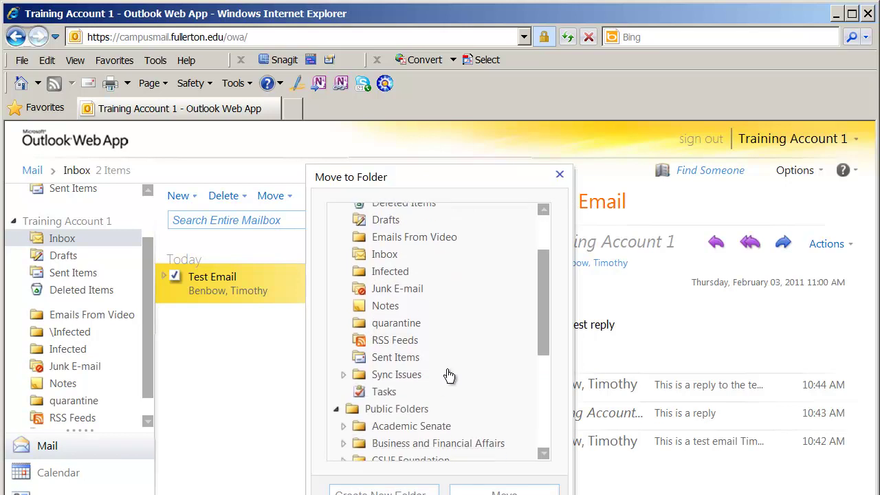
scroll(448, 375, up, 3)
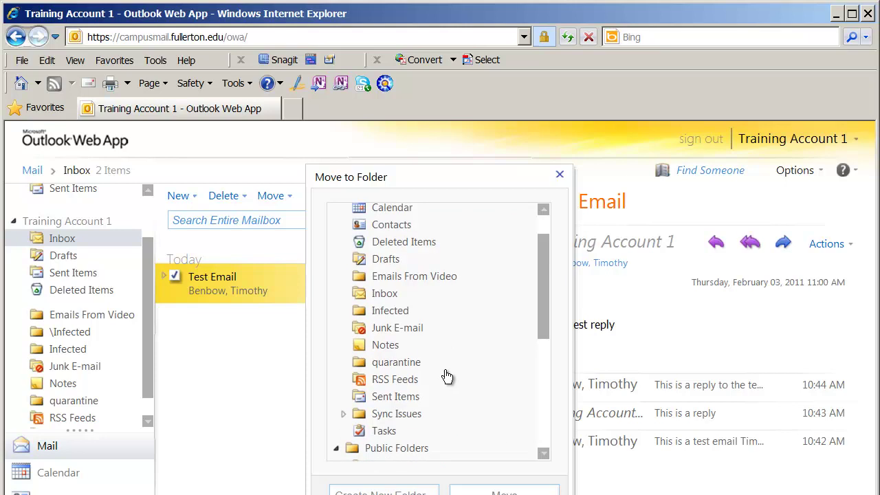
scroll(446, 377, up, 2)
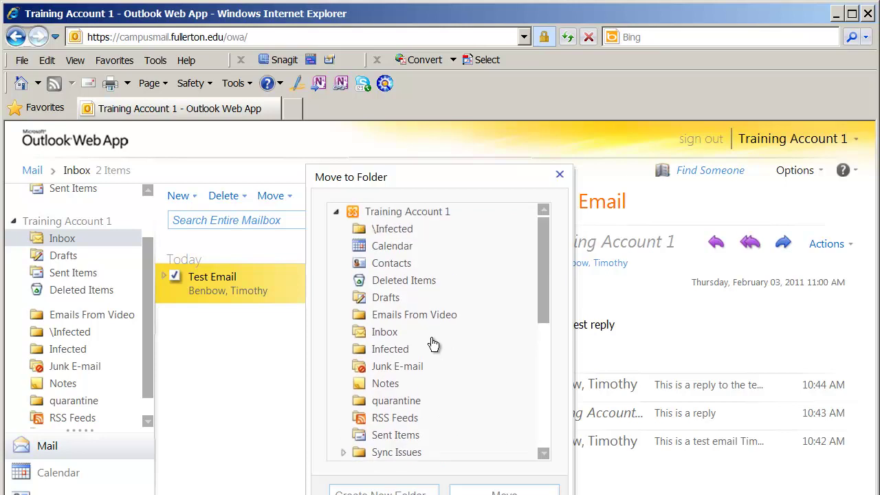
click(417, 316)
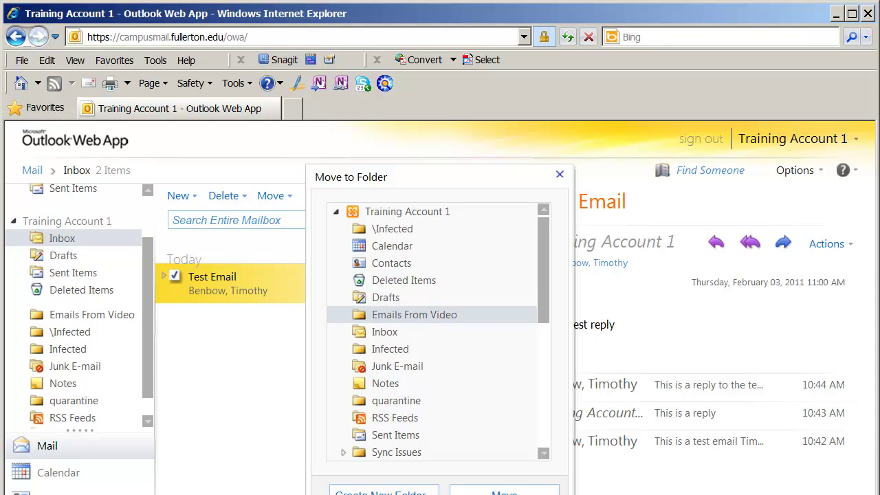
key(Return)
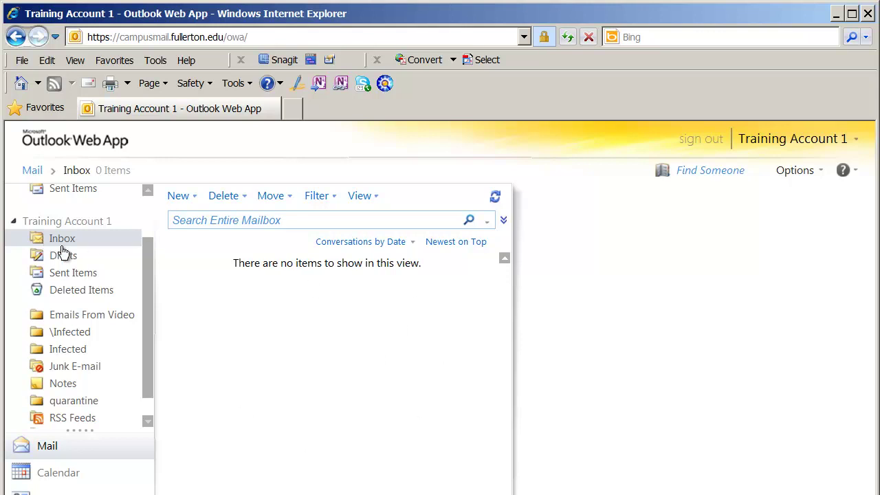
Step: Delete the Test Email conversation from Emails From Video, then view Deleted Items
click(112, 322)
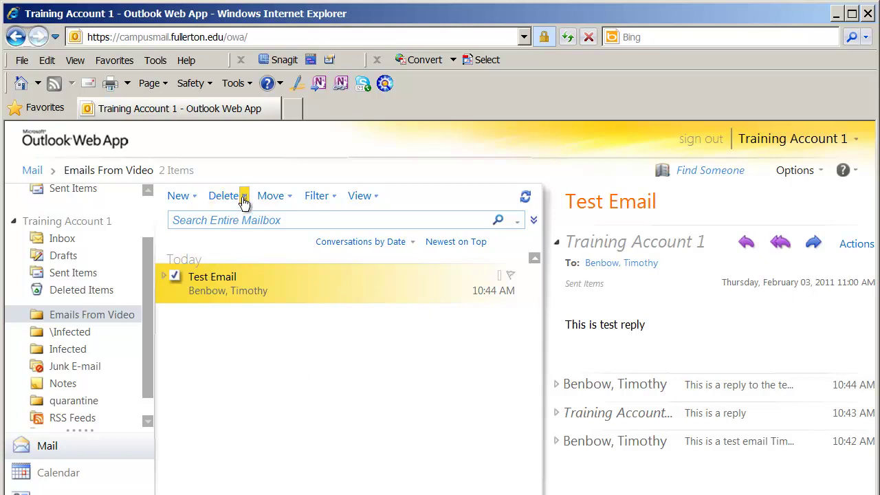
click(243, 203)
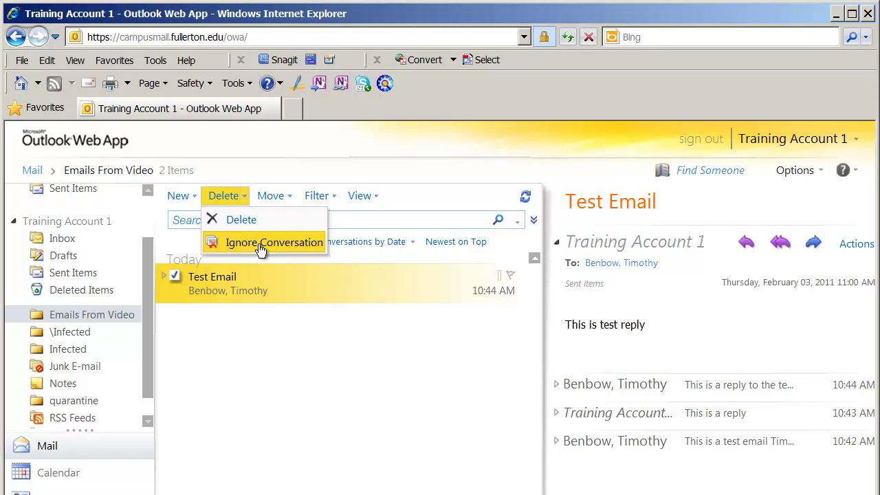
click(244, 221)
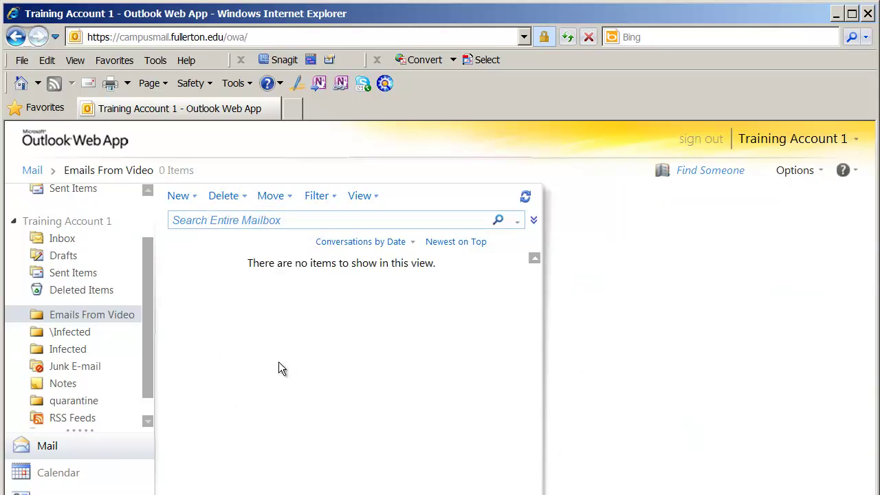
click(81, 291)
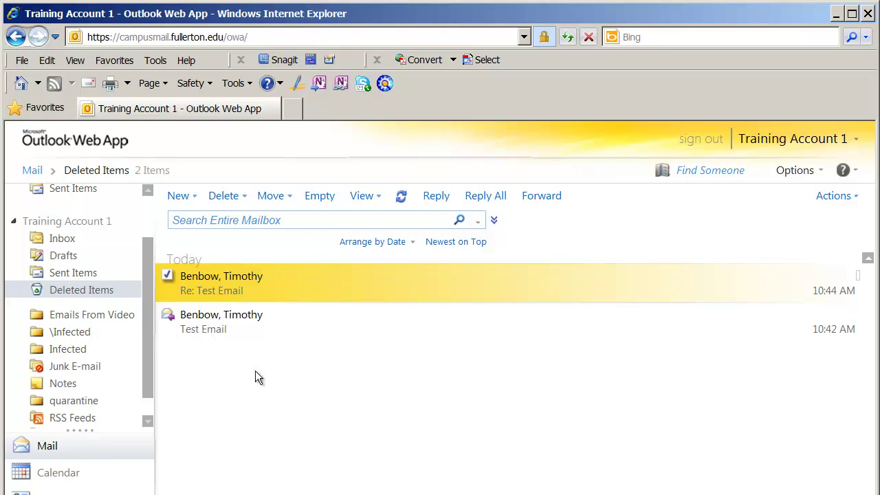
Step: Empty Deleted Items, confirming with Yes, then verify the Inbox has no items
click(73, 275)
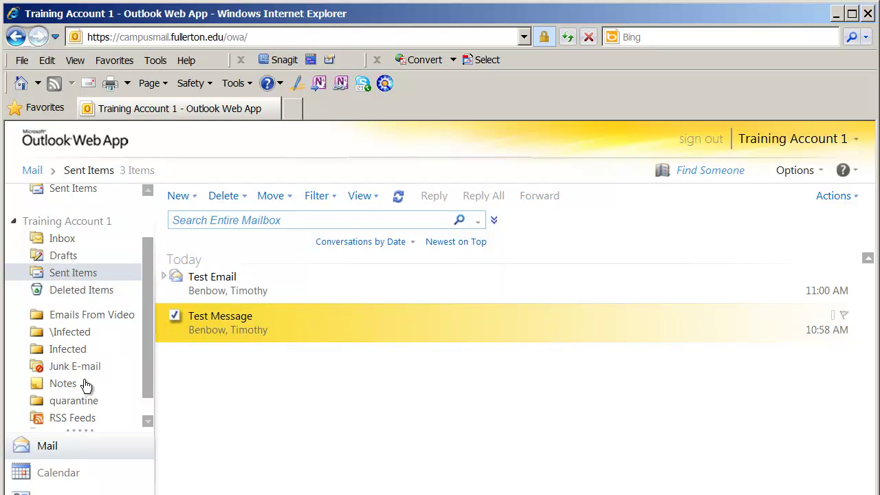
click(77, 292)
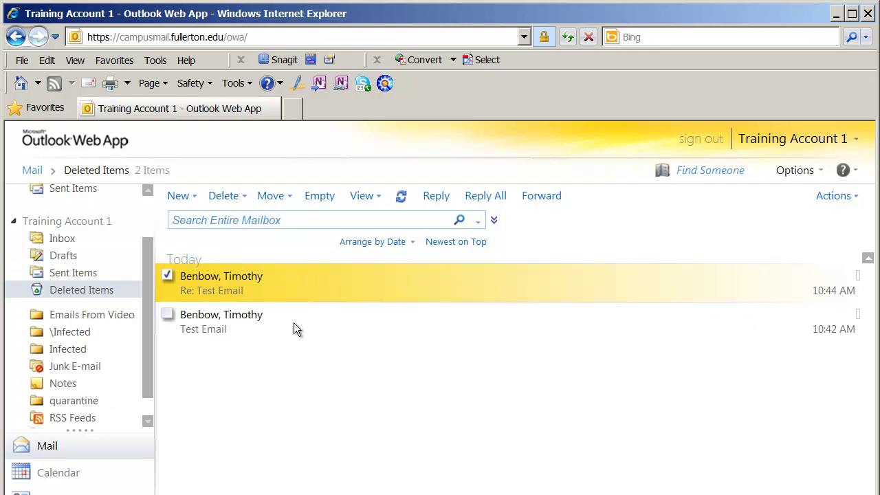
right_click(101, 289)
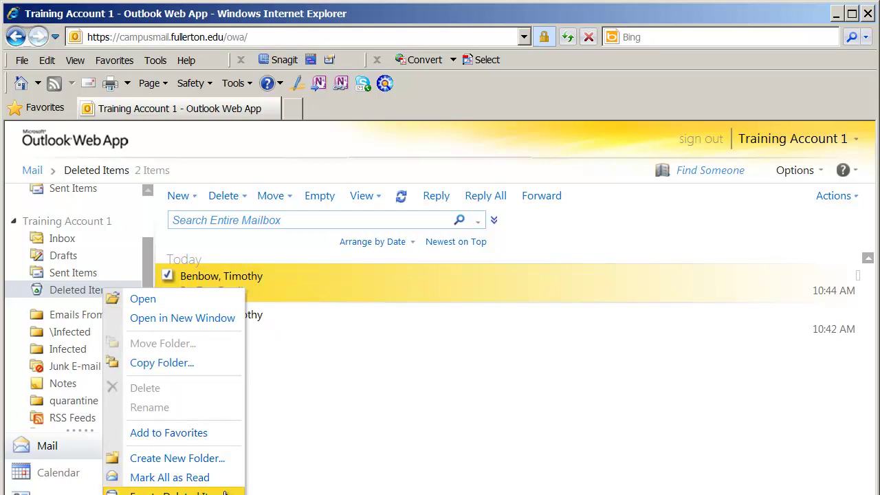
click(172, 493)
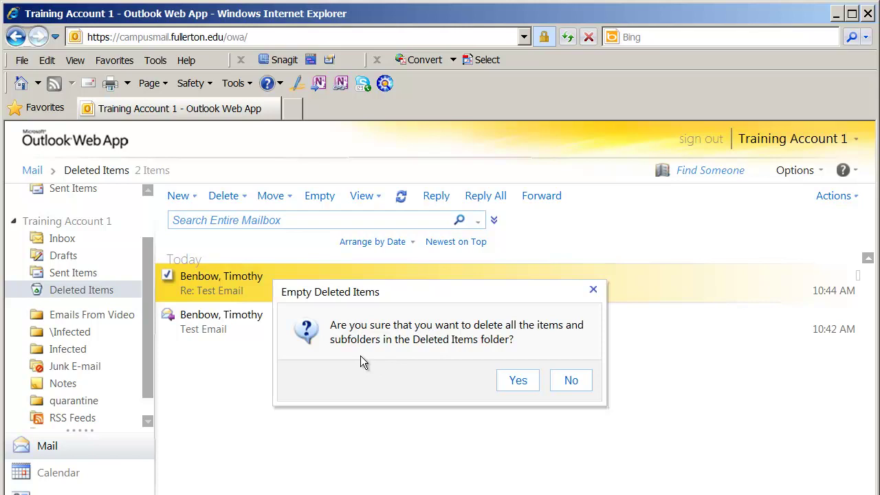
click(521, 385)
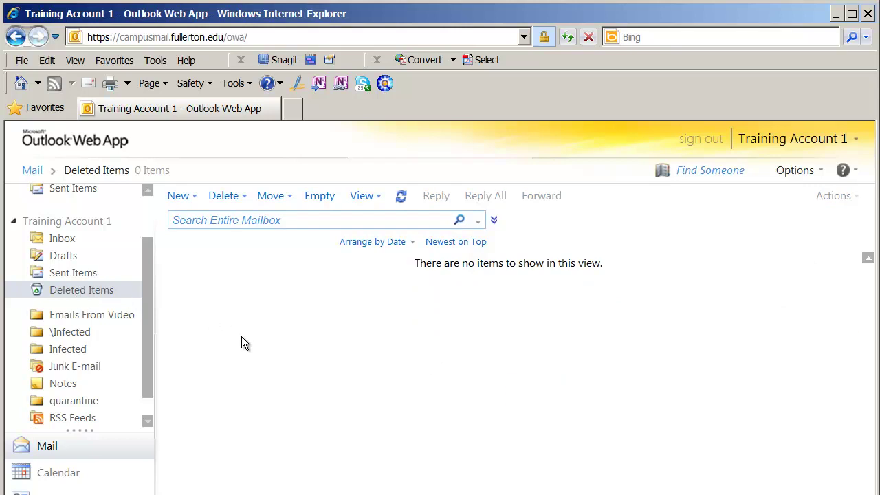
click(61, 242)
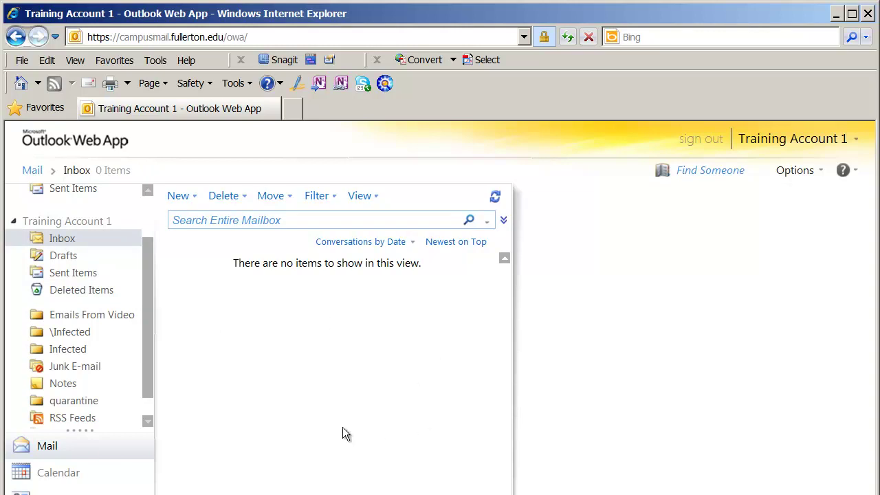